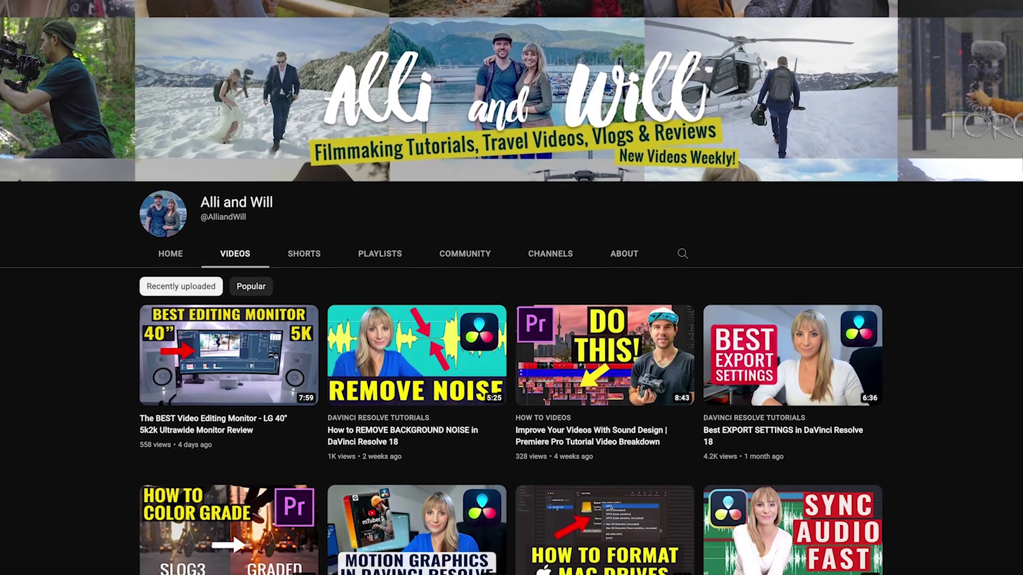
# Step: Track the ellipse power window forward so it stays on the presenter's face
pyautogui.scroll(-18, 512, 319)
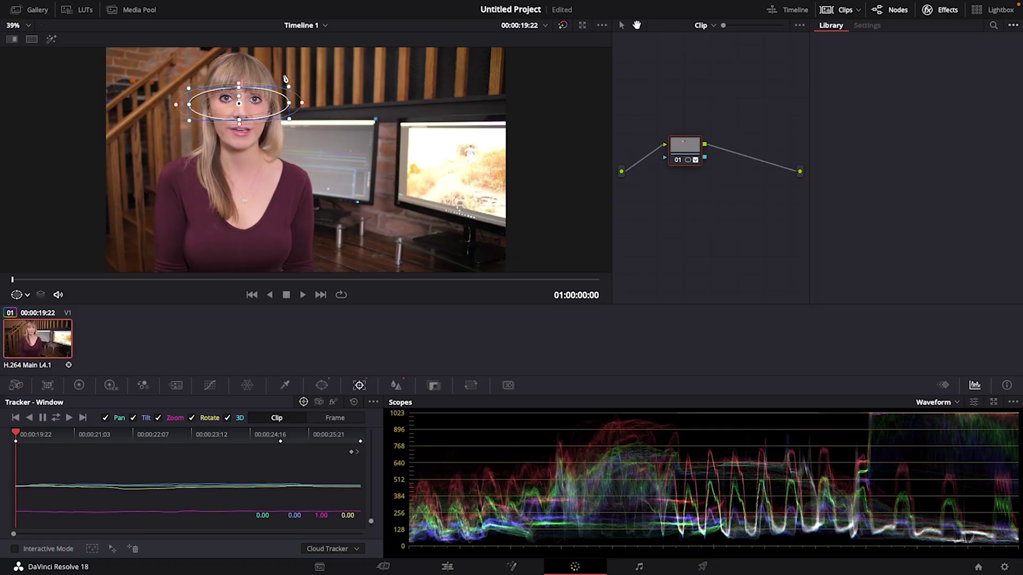
pyautogui.hotkey('ctrl', 't')
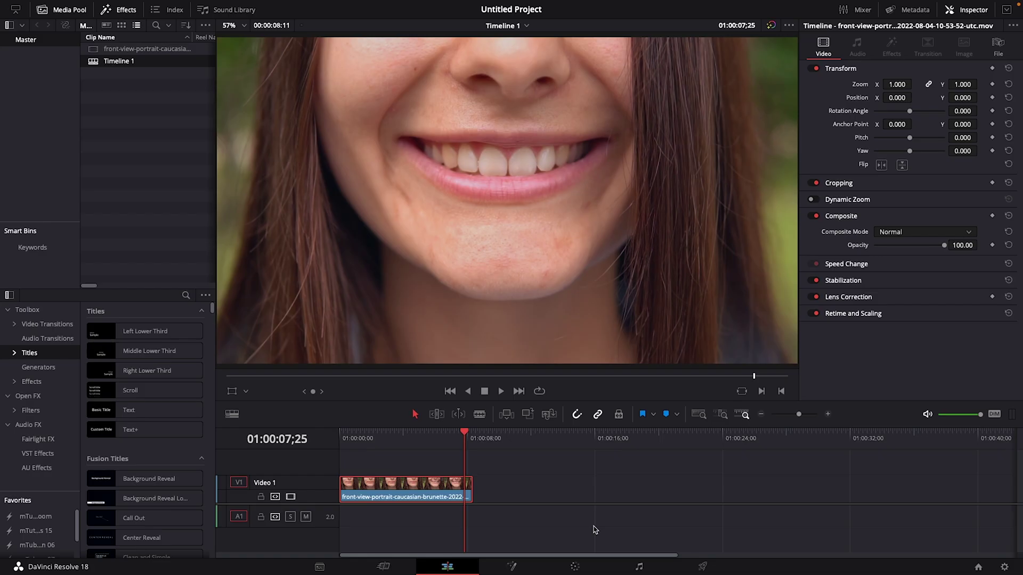
# Step: Switch to the Color page to grade the portrait clip
pyautogui.click(575, 567)
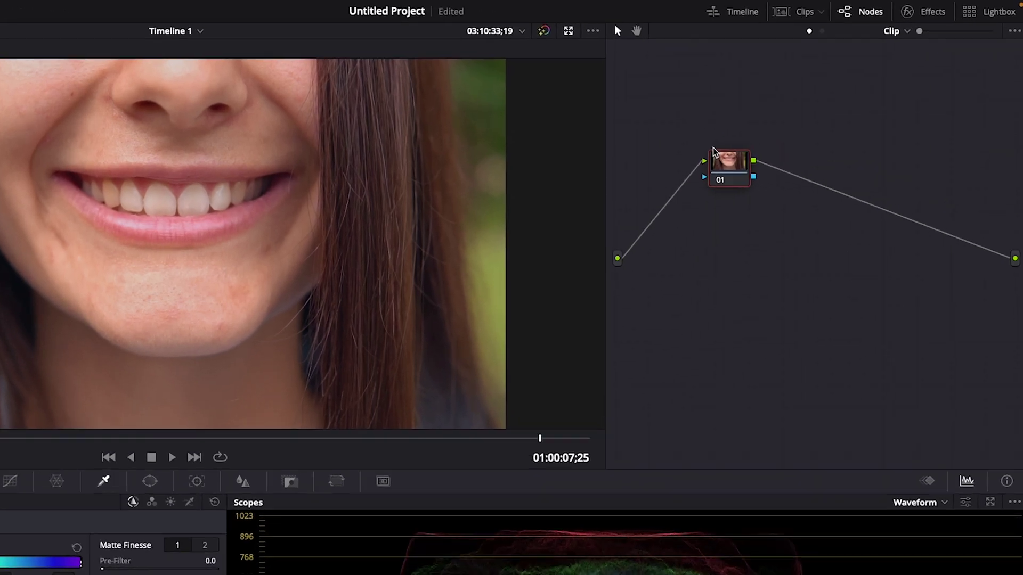
# Step: Label node 01 'Original'
pyautogui.rightClick(775, 124)
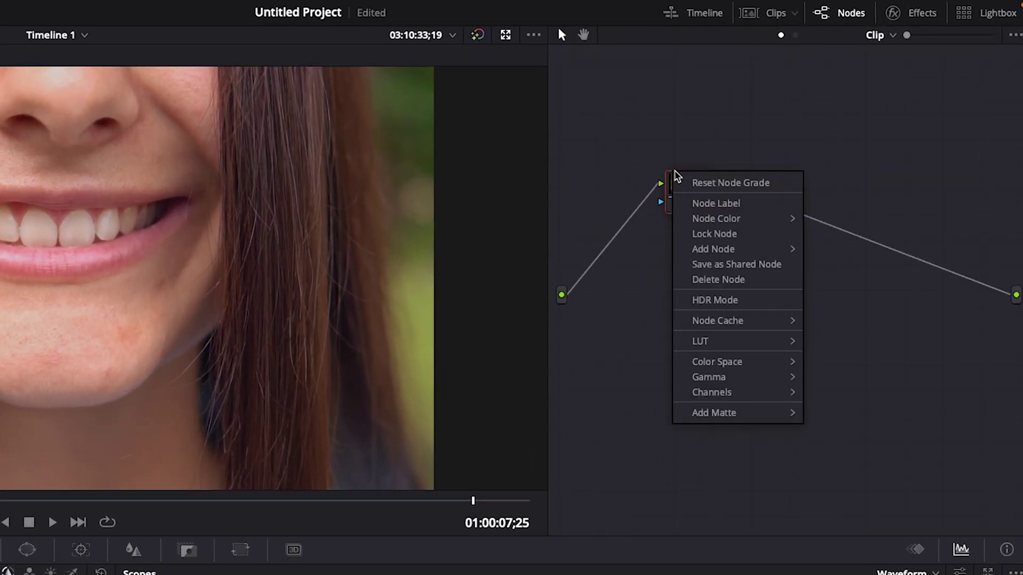
pyautogui.click(715, 203)
pyautogui.write('Original')
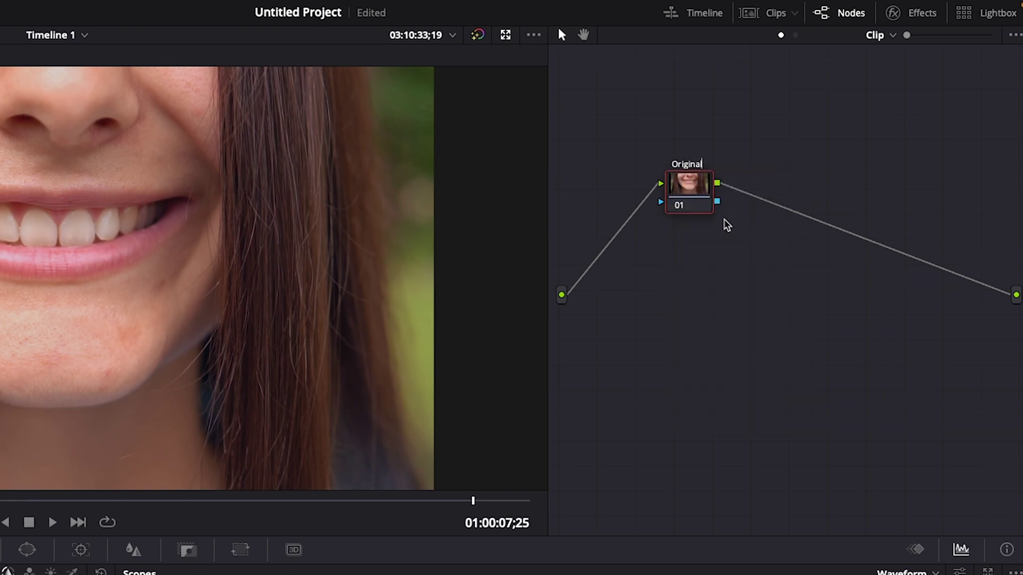
pyautogui.press('Return')
# Step: Move the Original node left and add serial node 02 after it
pyautogui.moveTo(689, 174); pyautogui.dragTo(617, 169)
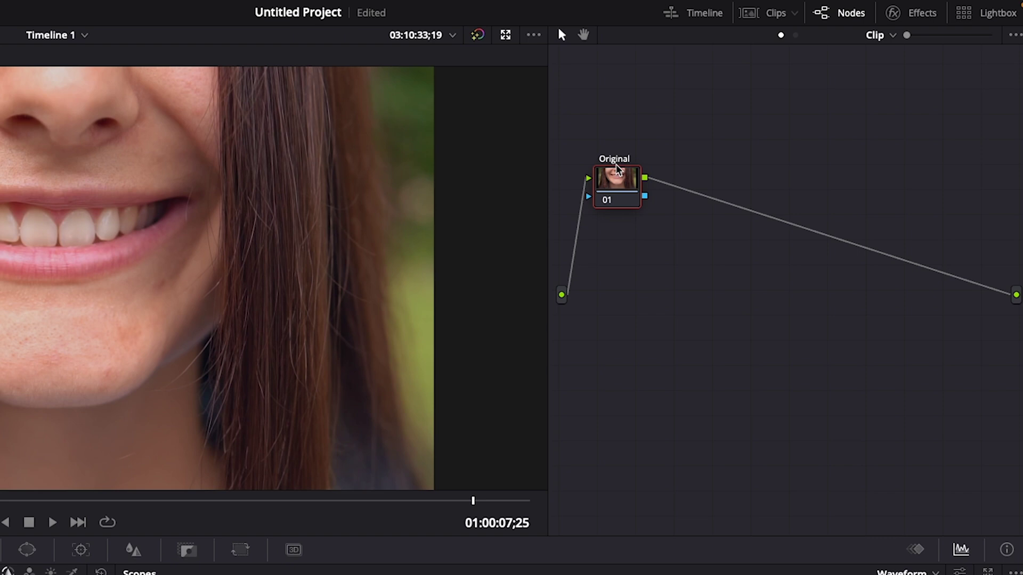
pyautogui.rightClick(619, 173)
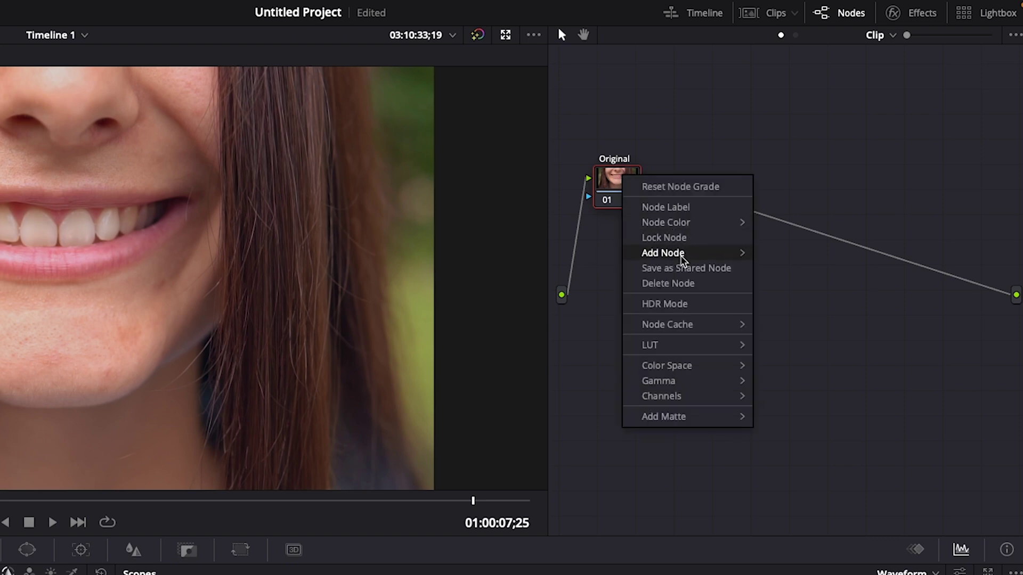
pyautogui.moveTo(683, 260)
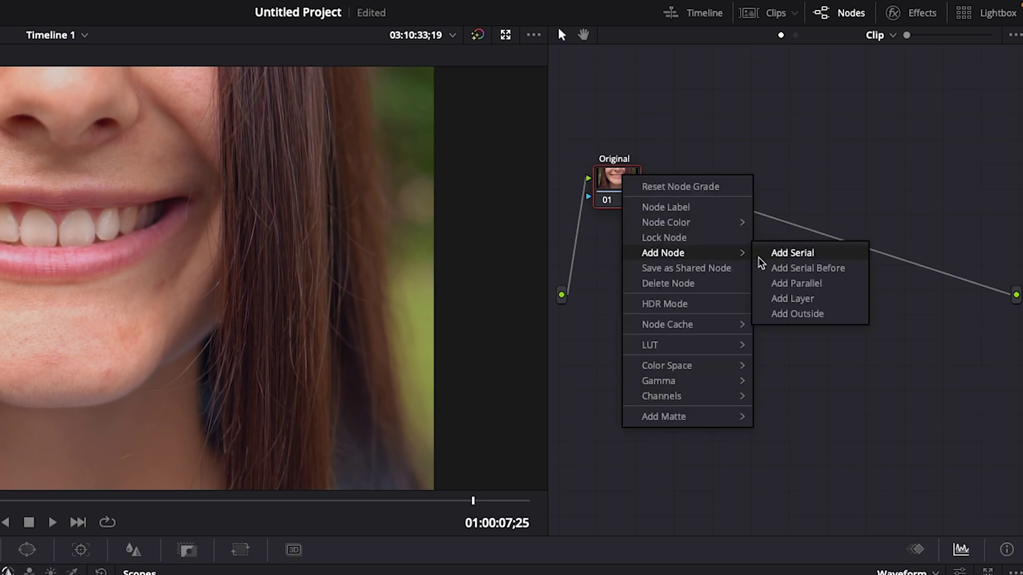
pyautogui.click(803, 254)
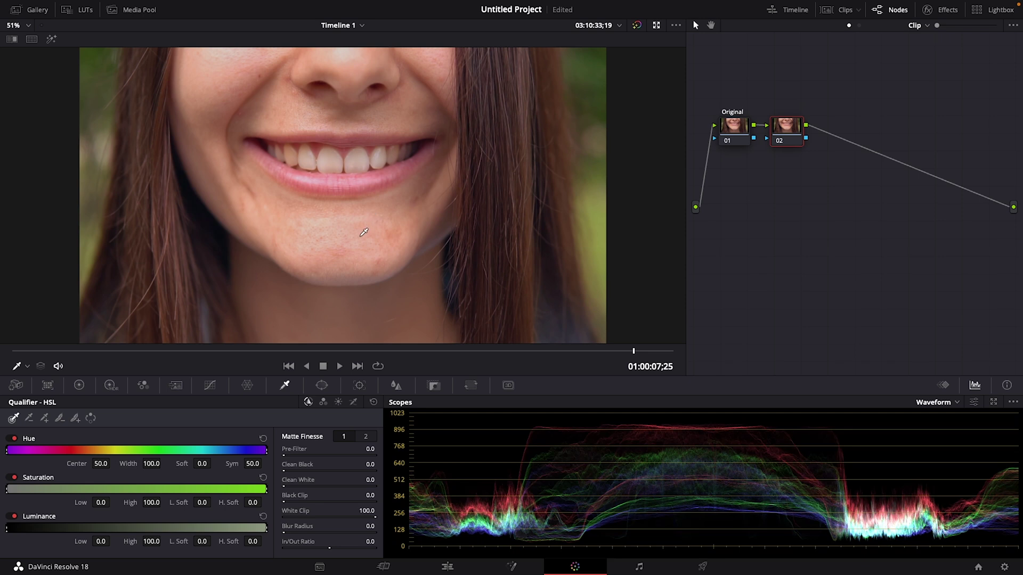
# Step: Qualify the chin skin tone with Highlight on, luminance 62.8–87.1 and a softened lower edge
pyautogui.click(364, 232)
pyautogui.click(51, 39)
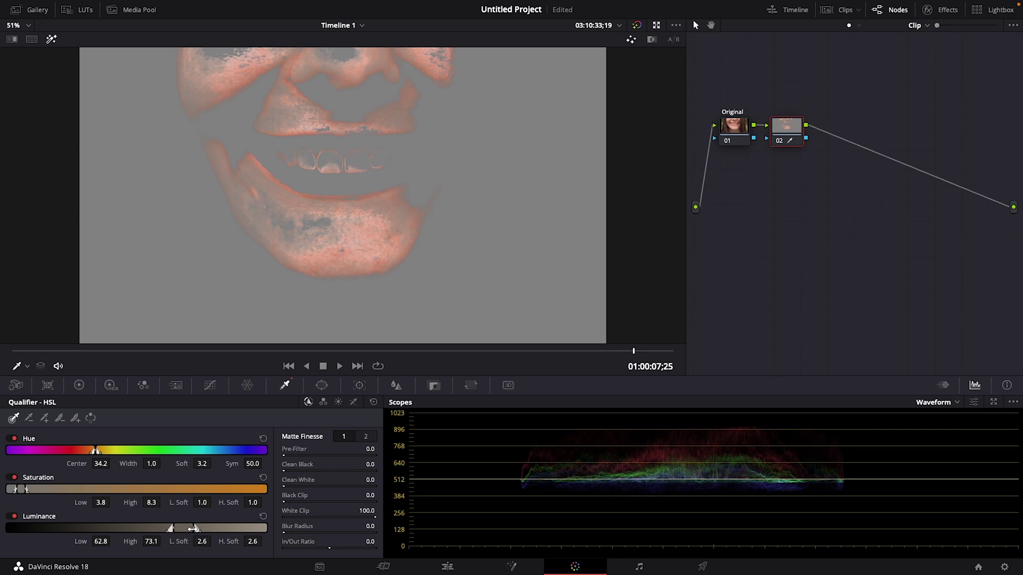
pyautogui.moveTo(193, 528); pyautogui.dragTo(260, 535)
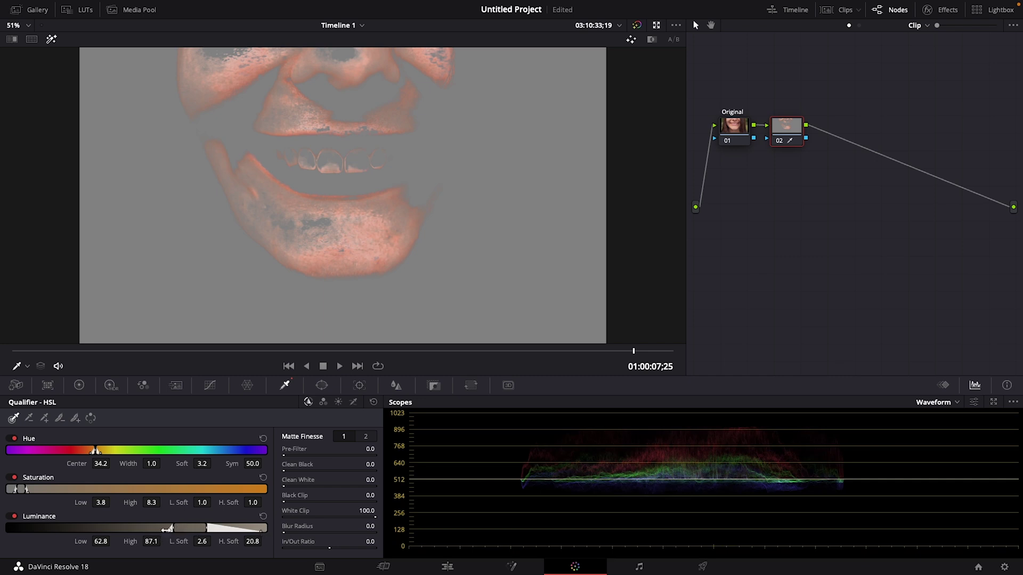
pyautogui.moveTo(167, 529); pyautogui.dragTo(127, 528)
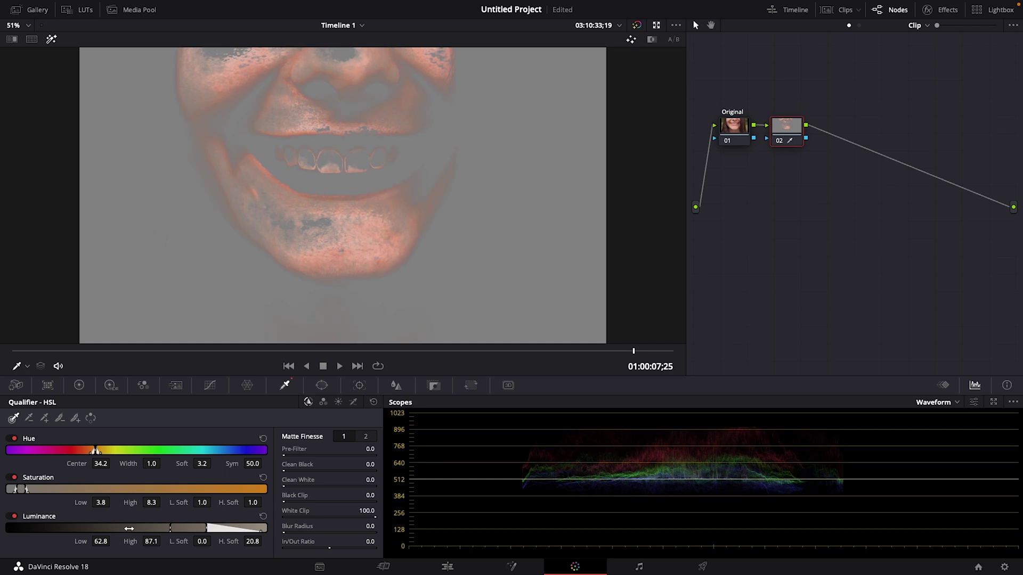
pyautogui.moveTo(129, 528); pyautogui.dragTo(174, 530)
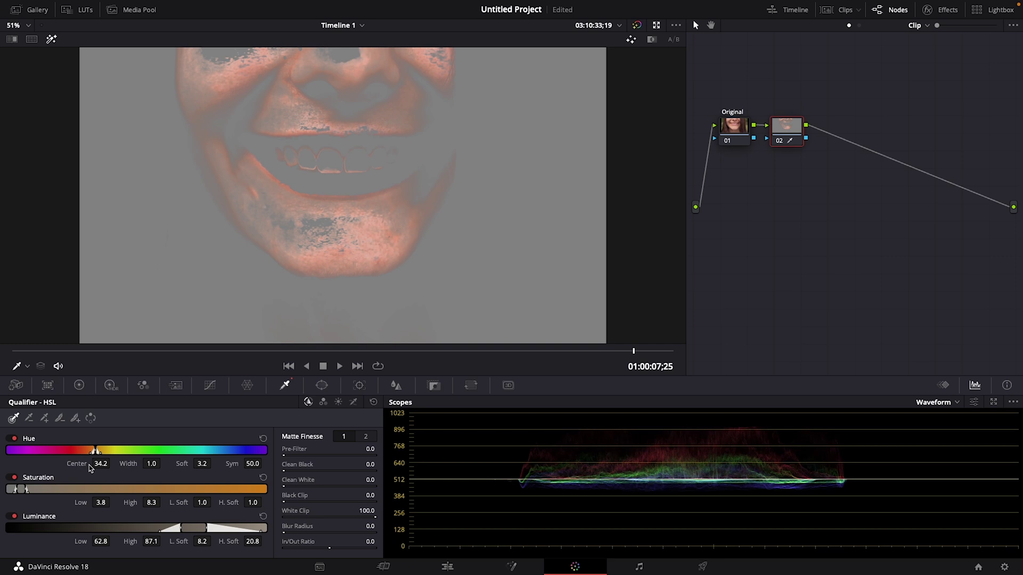
pyautogui.click(80, 385)
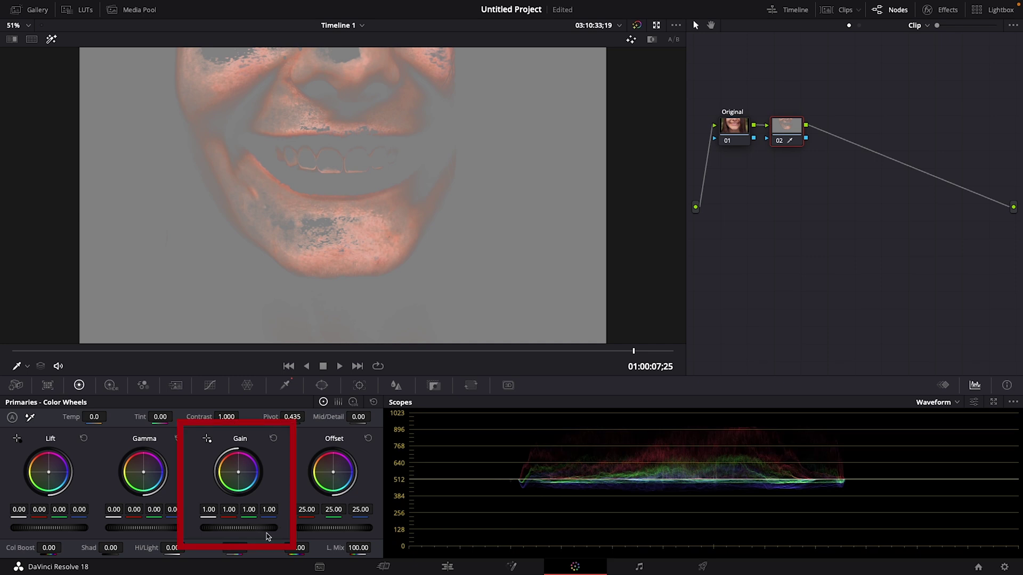
# Step: Set node 02's Gain to 0.97 and Mid/Detail to -66 to smooth the skin
pyautogui.moveTo(267, 537); pyautogui.dragTo(250, 537)
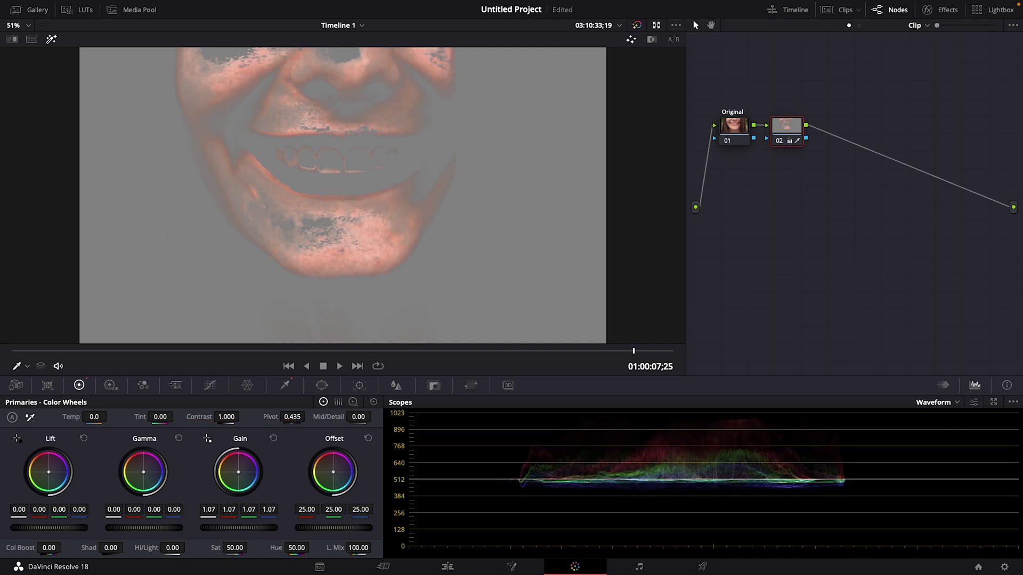
pyautogui.moveTo(255, 528); pyautogui.dragTo(268, 531)
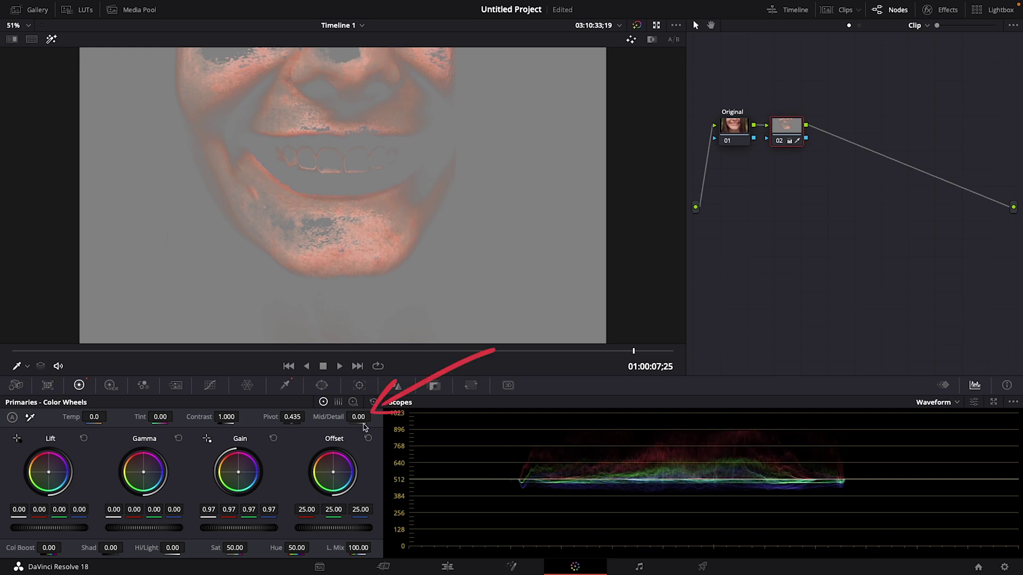
pyautogui.moveTo(364, 426); pyautogui.dragTo(330, 426)
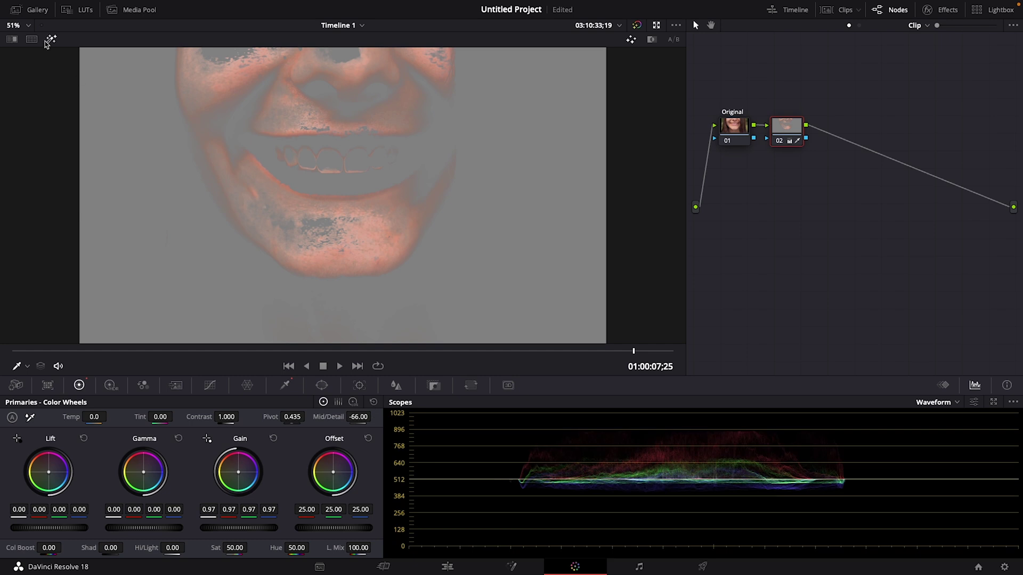
# Step: Return to the normal image and toggle node 02 off and on to compare the face
pyautogui.click(50, 39)
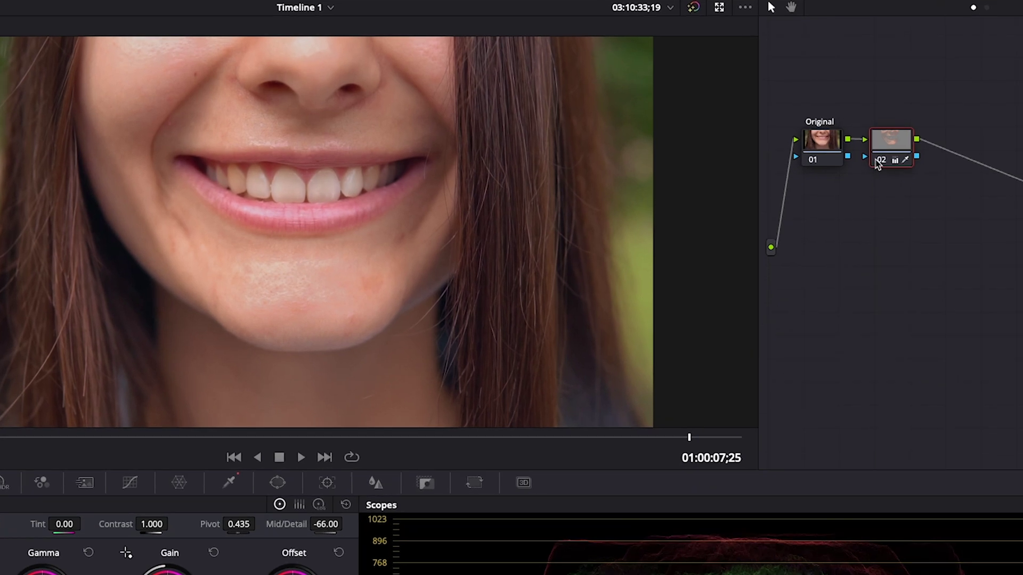
pyautogui.click(878, 161)
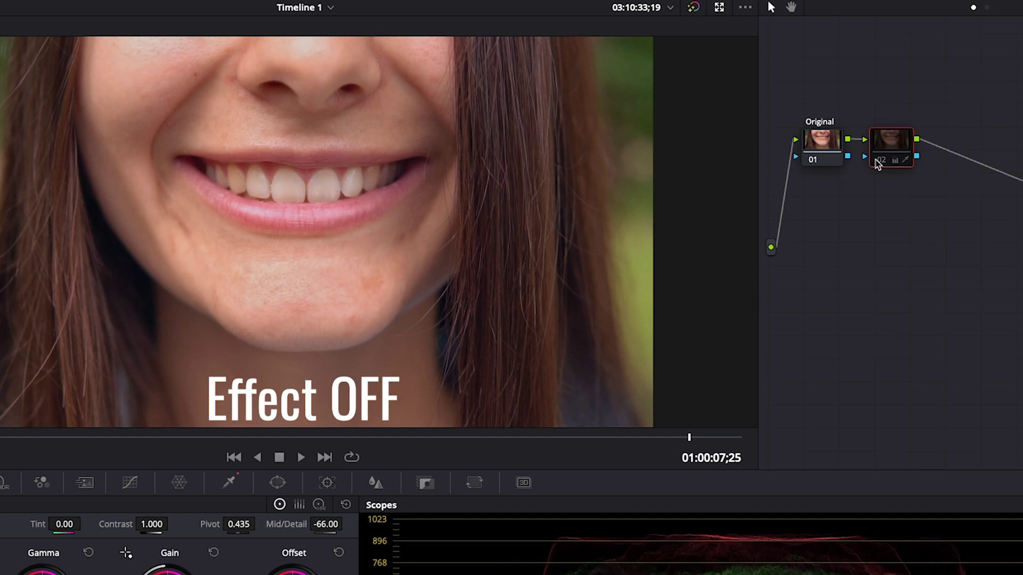
pyautogui.click(877, 161)
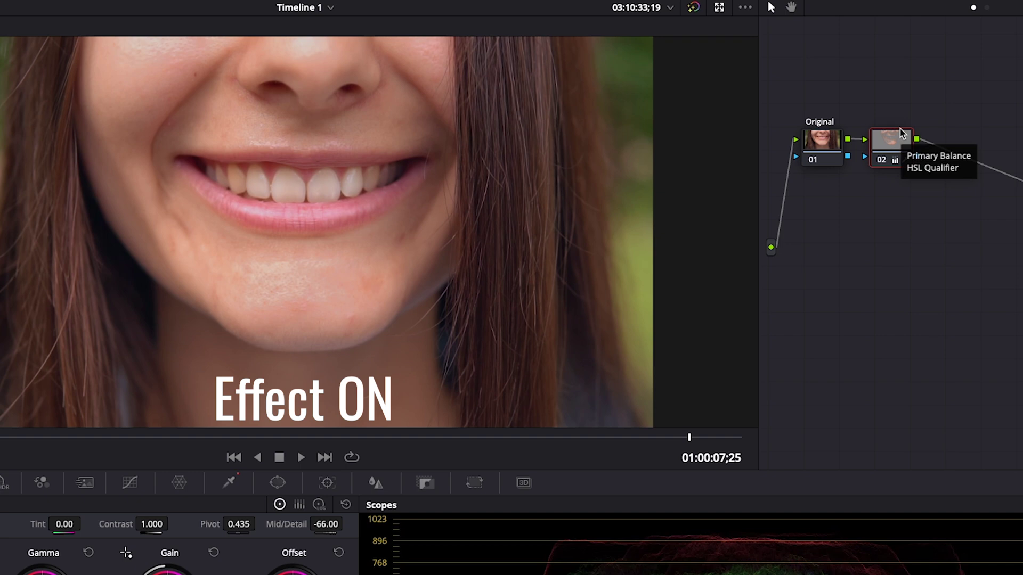
# Step: Start labelling node 02 'Complexion'
pyautogui.rightClick(885, 139)
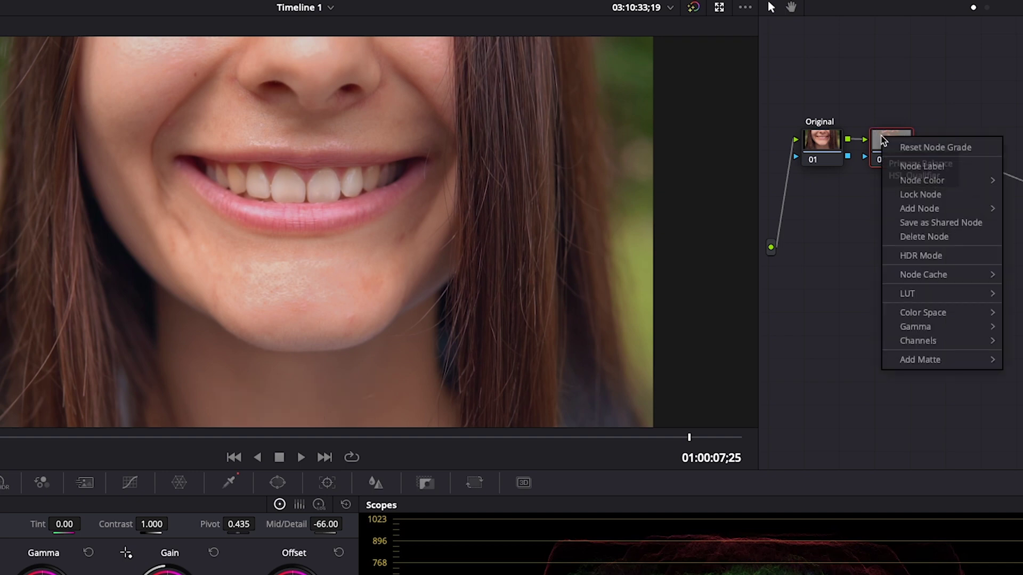
pyautogui.click(900, 166)
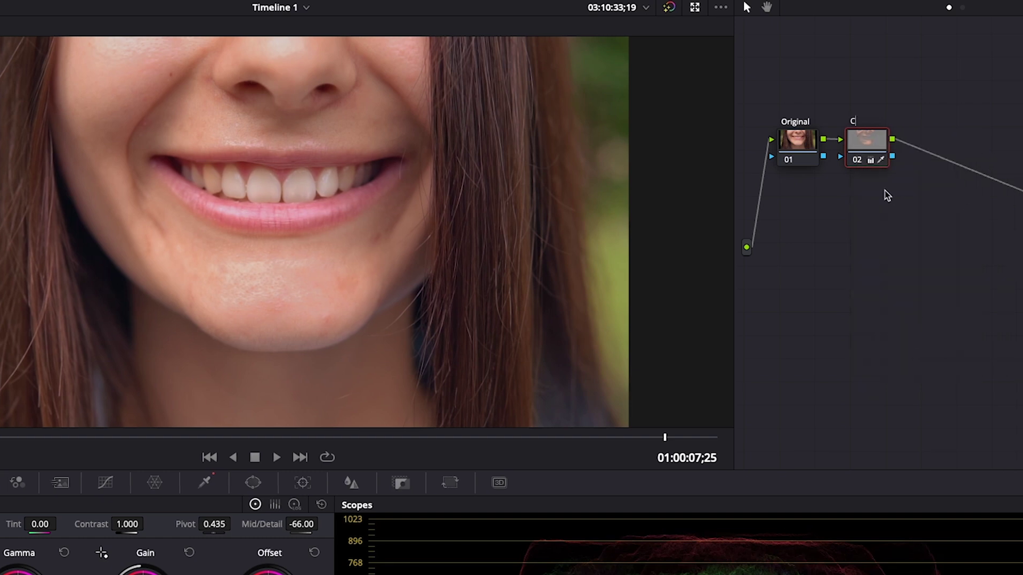
pyautogui.write('Complex')
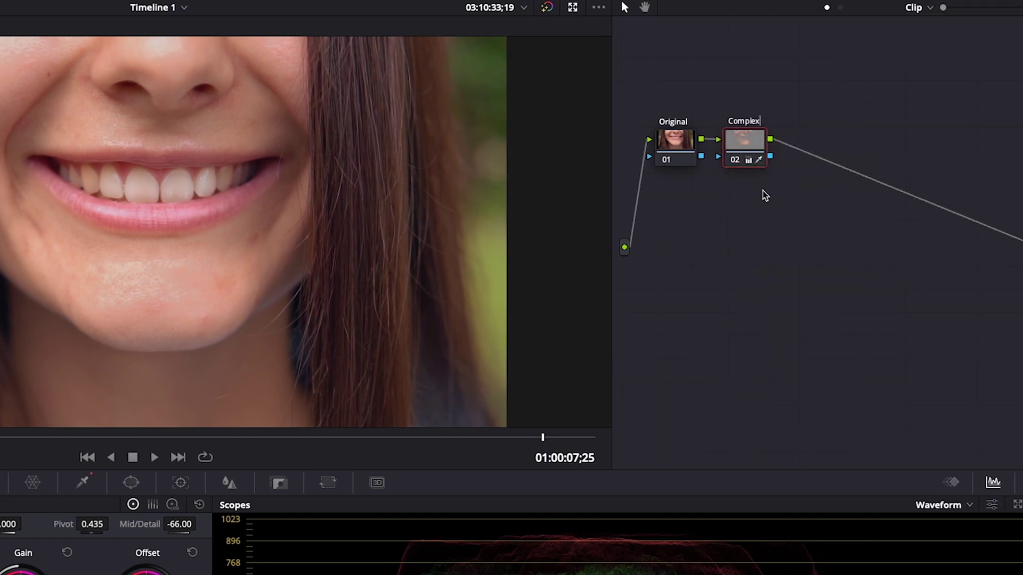
pyautogui.write('ion')
# Step: Commit the Complexion label and add serial node 03 after it
pyautogui.press('Return')
pyautogui.rightClick(750, 137)
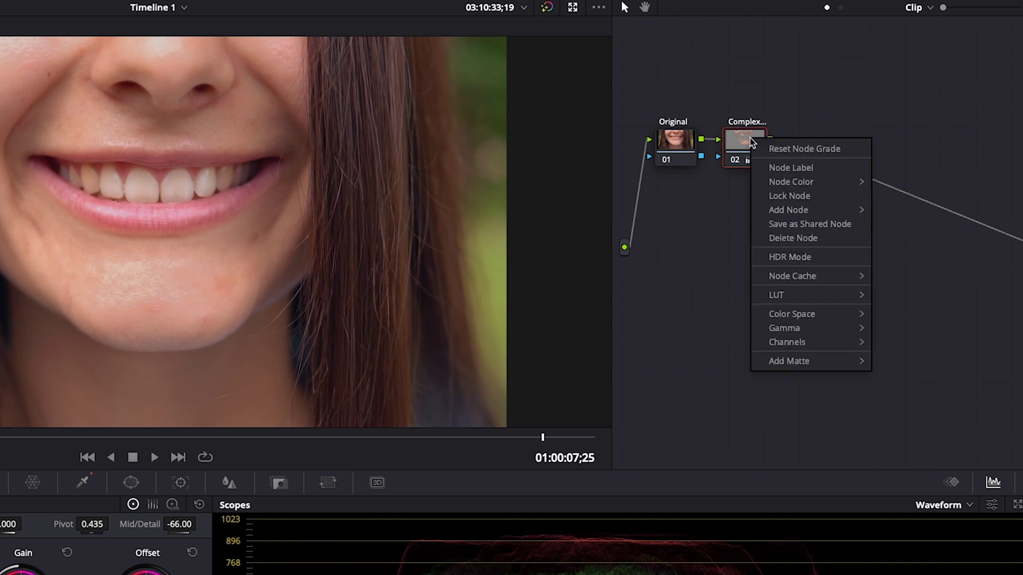
pyautogui.moveTo(821, 212)
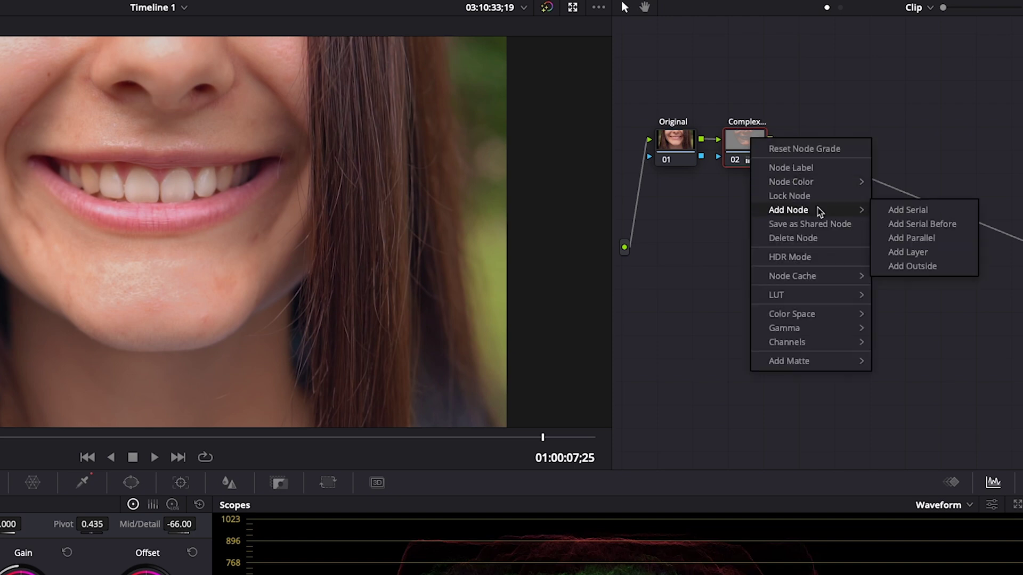
pyautogui.click(904, 212)
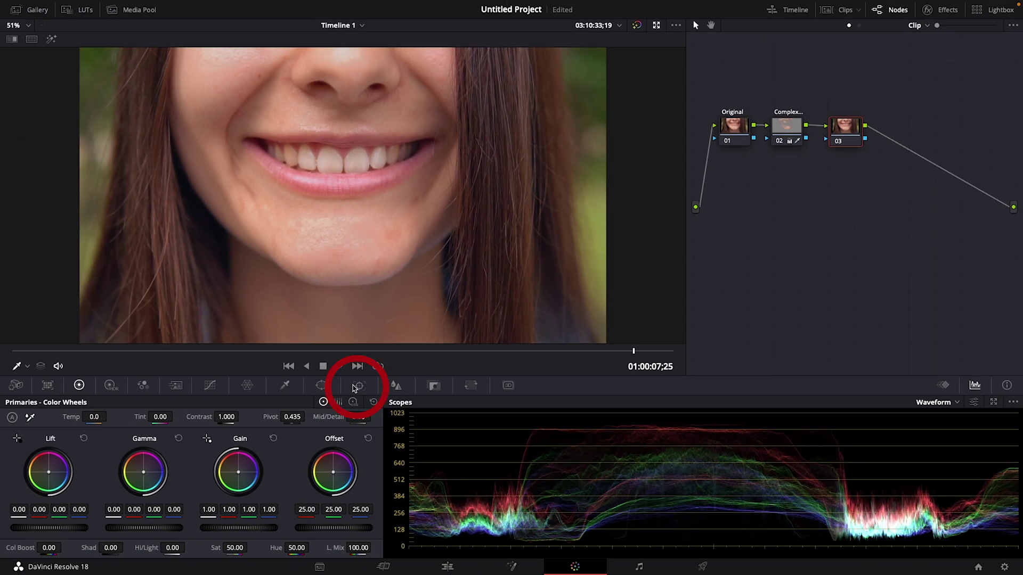
# Step: At the clip start, sample the face skin tone for node 03's qualifier and show the matte
pyautogui.click(359, 385)
pyautogui.moveTo(340, 436); pyautogui.dragTo(22, 452)
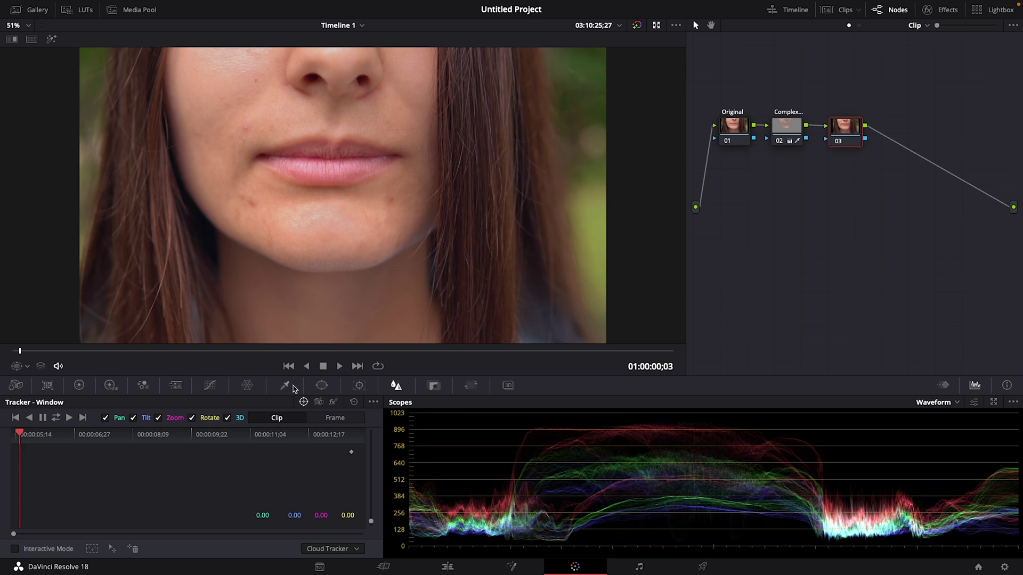
pyautogui.click(292, 386)
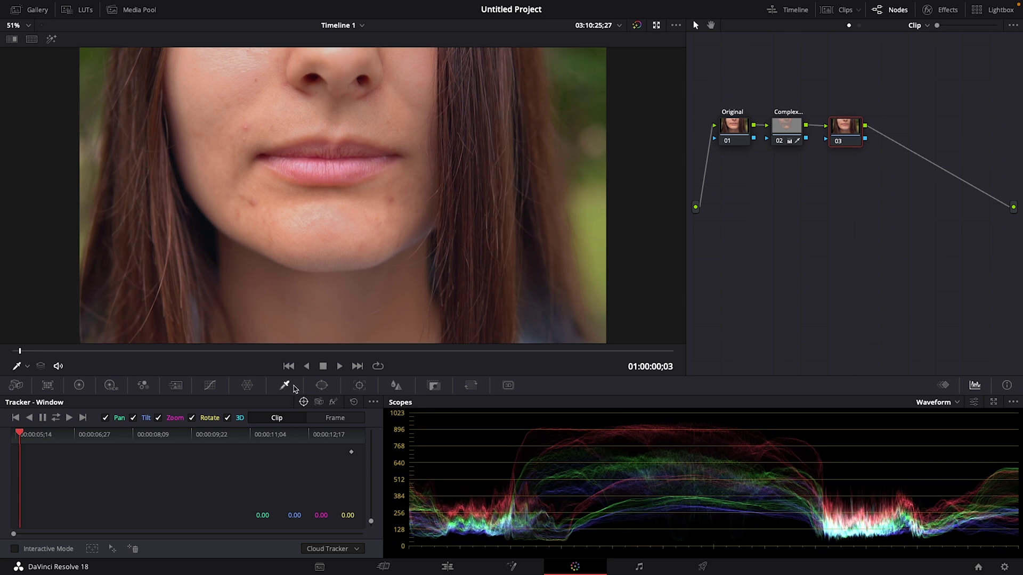
pyautogui.click(296, 216)
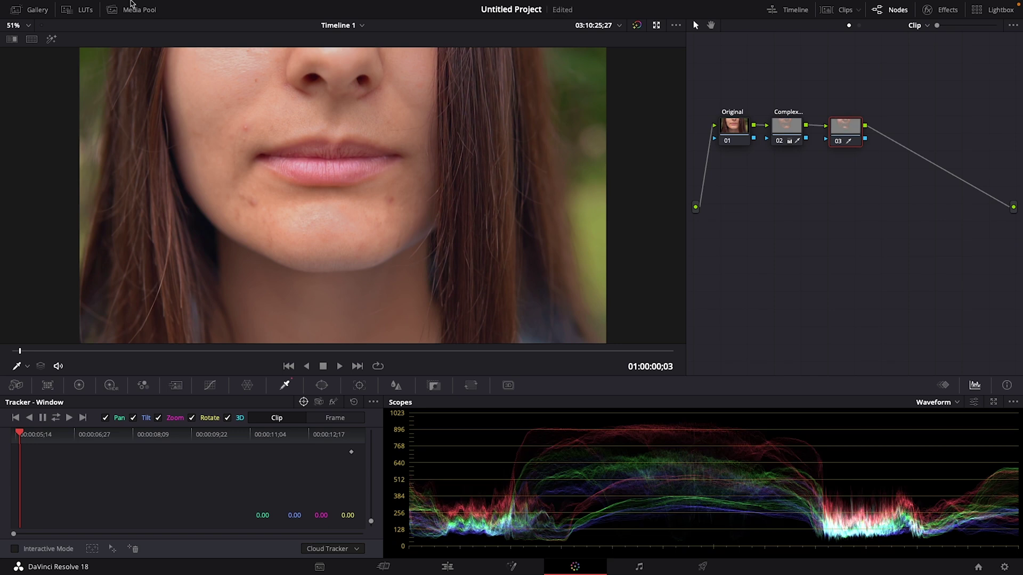
pyautogui.click(55, 42)
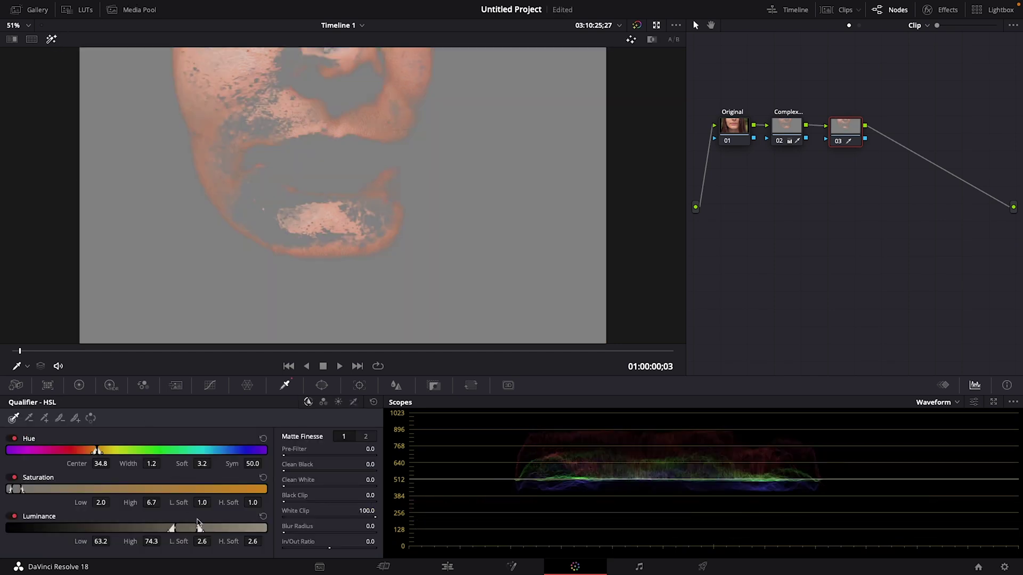
# Step: Widen node 03's skin matte to luminance 59.2–96.4, adding the lower-lip skin tones
pyautogui.moveTo(200, 528); pyautogui.dragTo(163, 528)
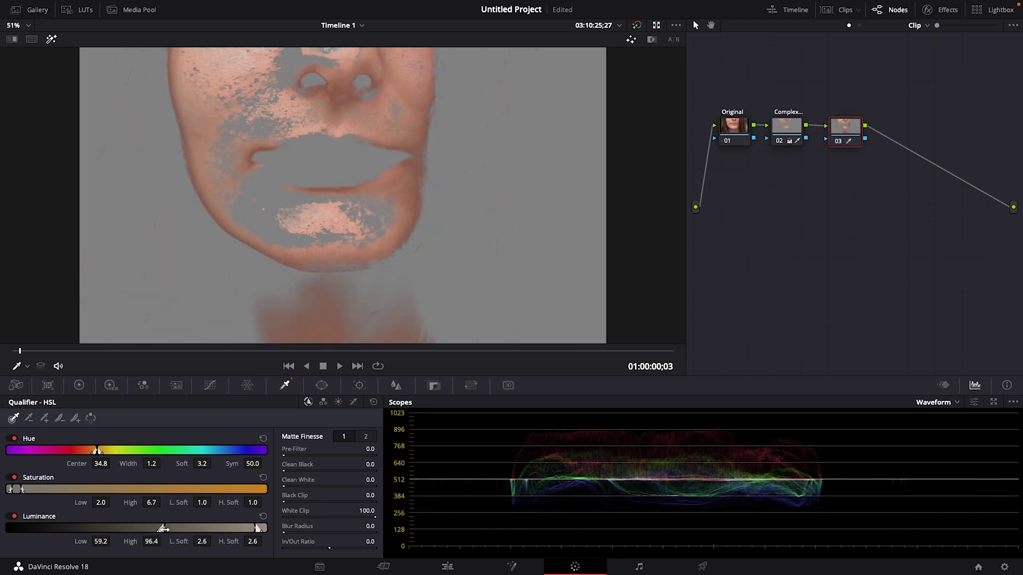
pyautogui.click(43, 420)
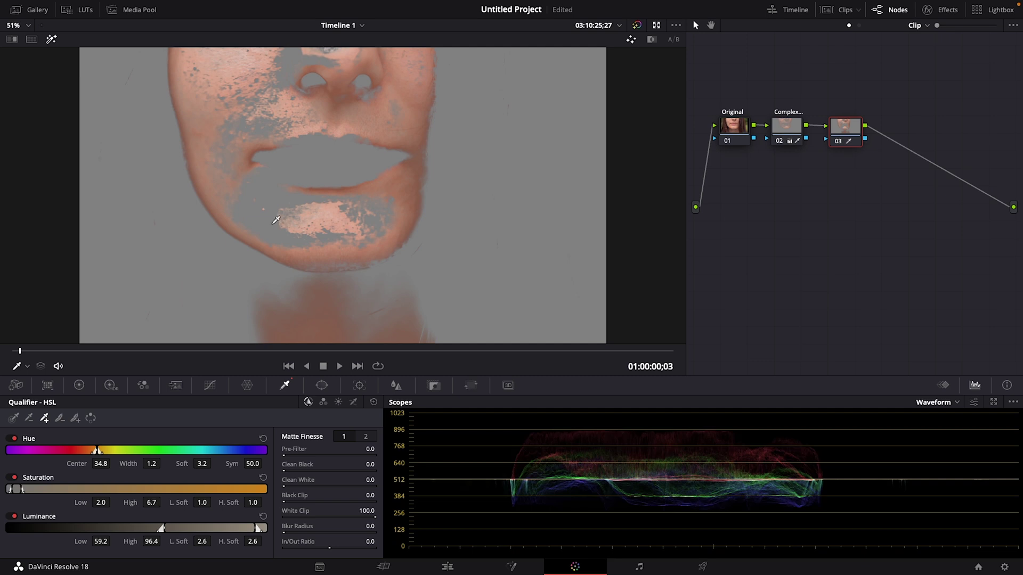
pyautogui.click(275, 219)
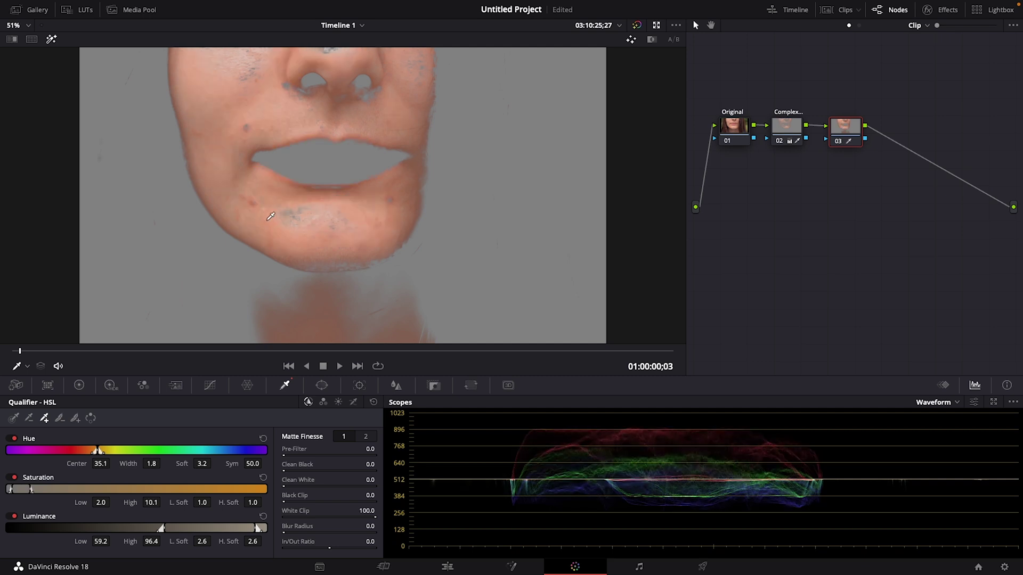
pyautogui.click(392, 385)
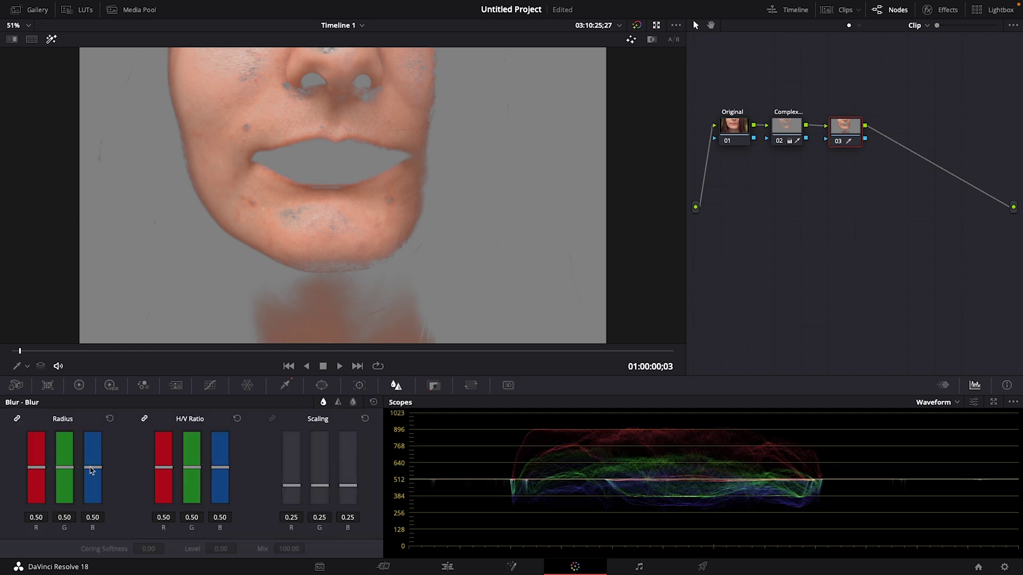
# Step: Try stronger and zero blur, then settle the Blur Radius at a gentle 0.59
pyautogui.moveTo(90, 470); pyautogui.dragTo(99, 414)
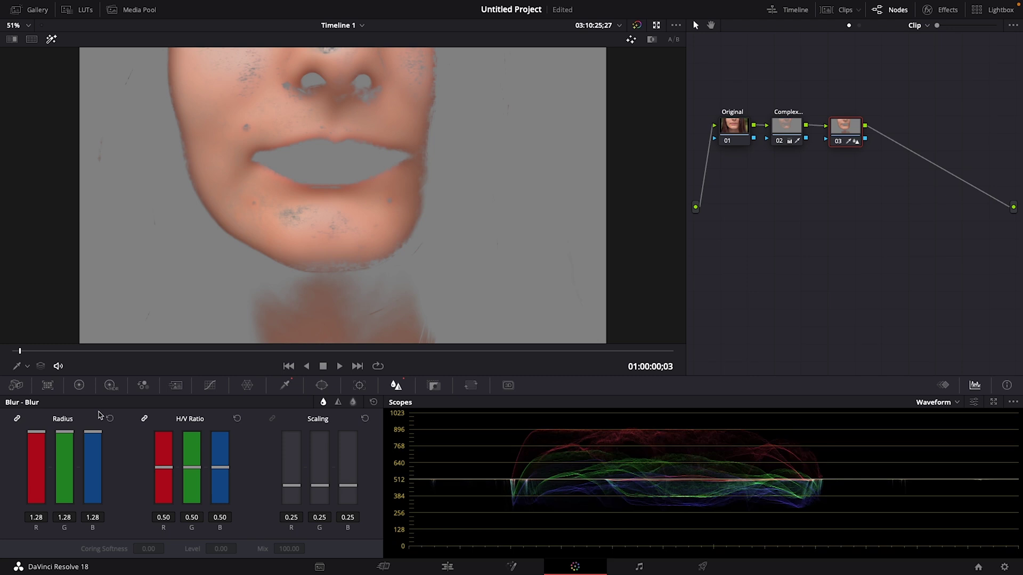
pyautogui.moveTo(98, 415); pyautogui.dragTo(94, 556)
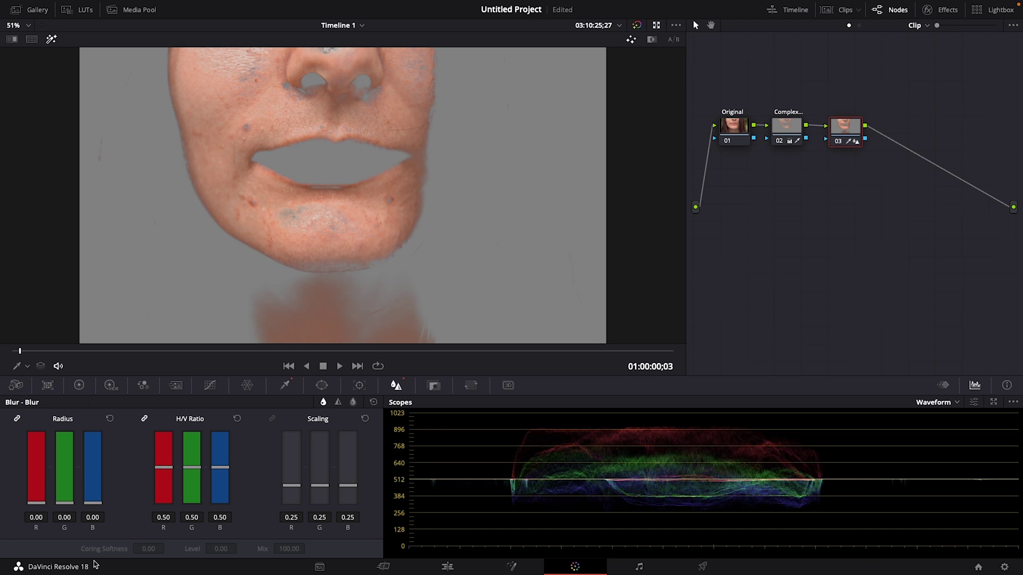
pyautogui.moveTo(93, 503); pyautogui.dragTo(88, 463)
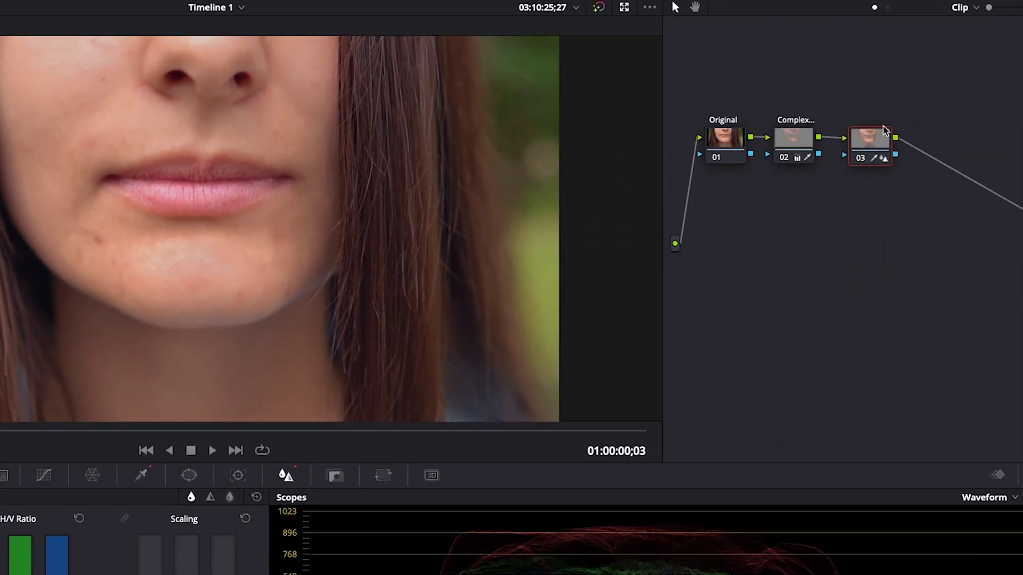
# Step: Label node 03 'Smoothness'
pyautogui.rightClick(872, 142)
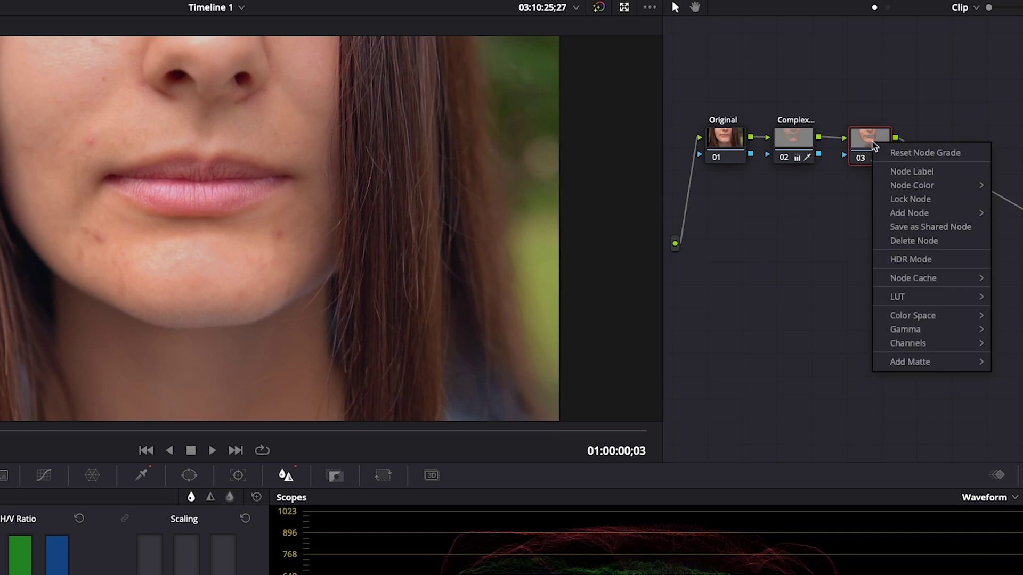
pyautogui.click(908, 171)
pyautogui.write('Smoothness')
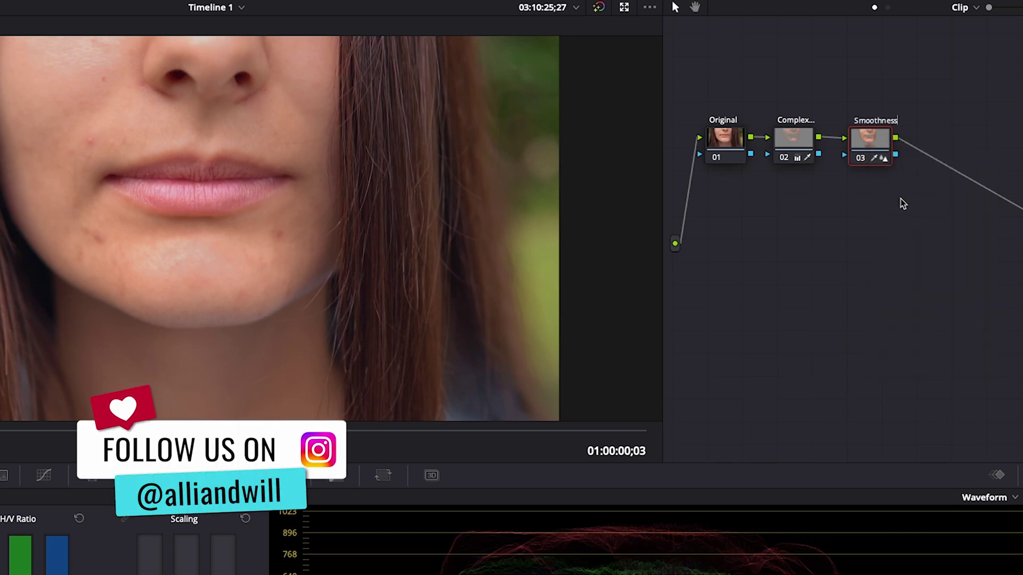
pyautogui.press('Return')
# Step: Add a fourth serial node, 04, after Smoothness
pyautogui.rightClick(884, 133)
pyautogui.moveTo(920, 200)
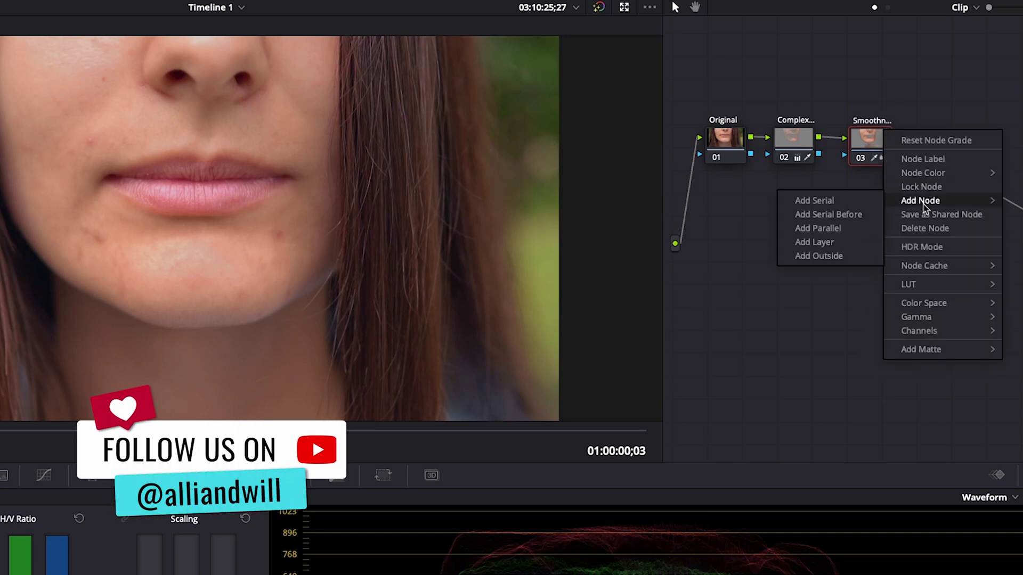
pyautogui.click(843, 201)
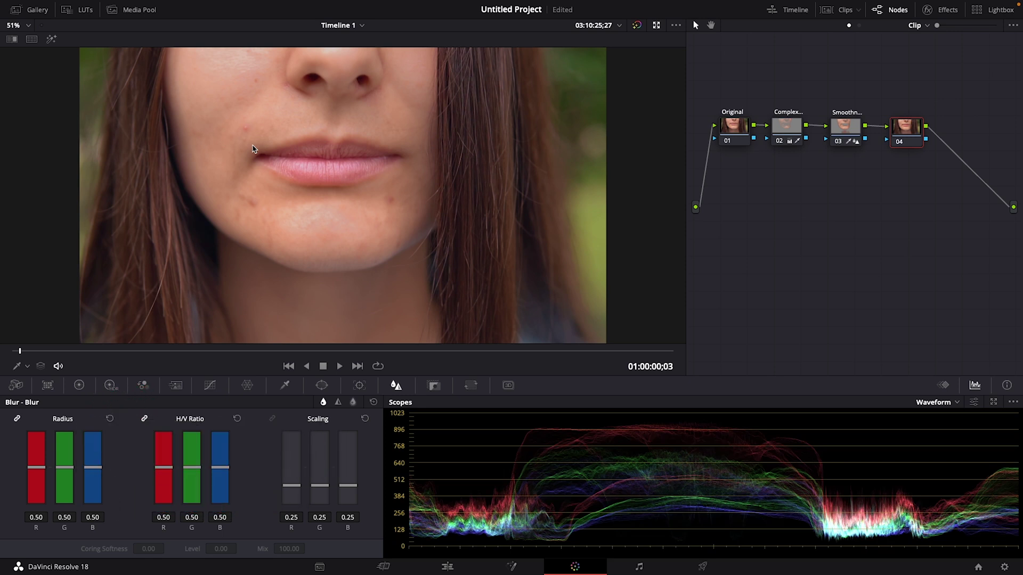
# Step: Add a circle window to node 04, flattened and shrunk onto the left-cheek pimple
pyautogui.click(327, 388)
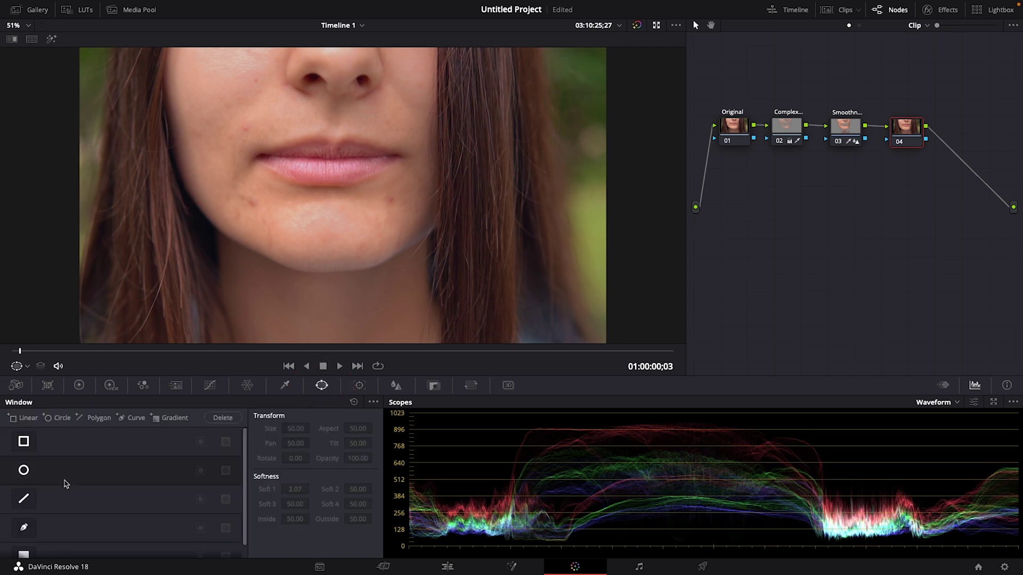
pyautogui.click(23, 470)
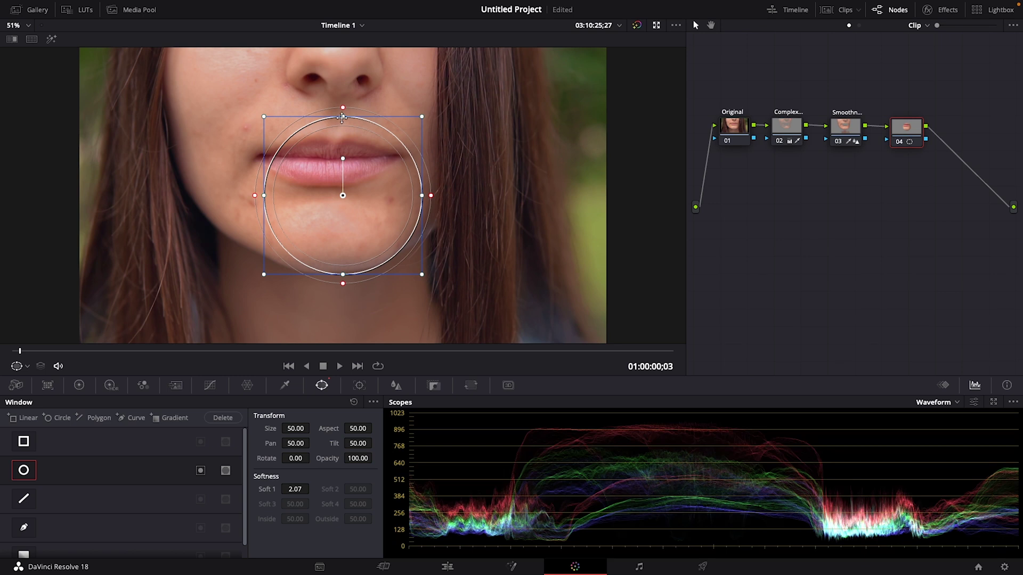
pyautogui.moveTo(342, 117); pyautogui.dragTo(343, 174)
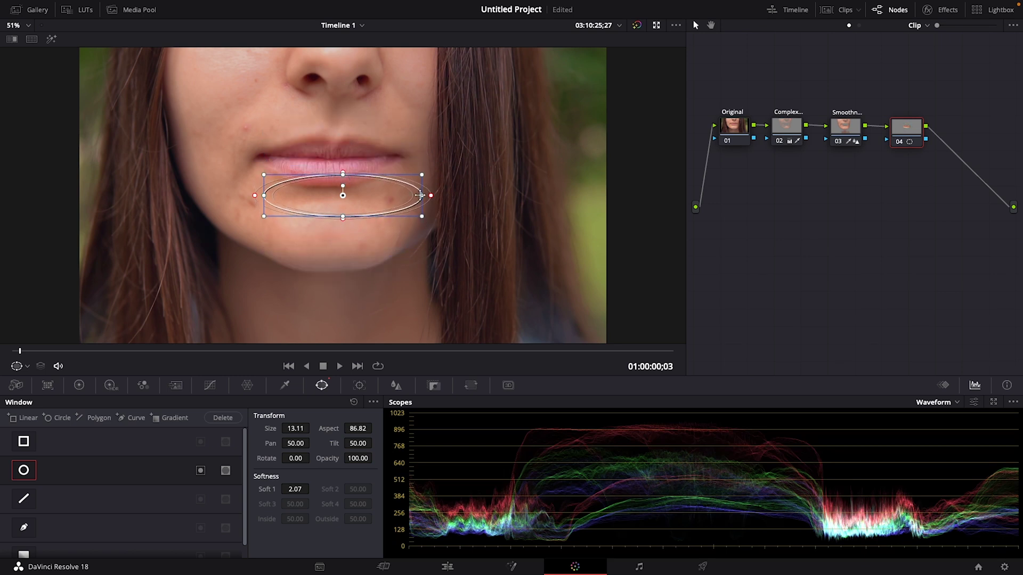
pyautogui.moveTo(420, 195); pyautogui.dragTo(248, 141)
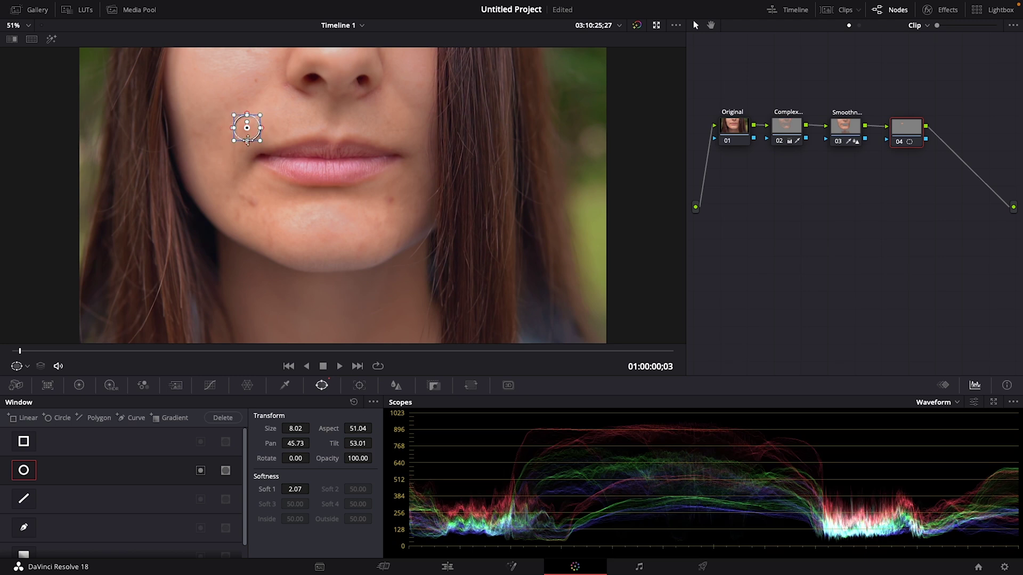
# Step: Blur the skin inside the cheek window at a radius of about 0.83
pyautogui.click(397, 385)
pyautogui.moveTo(92, 470); pyautogui.dragTo(93, 442)
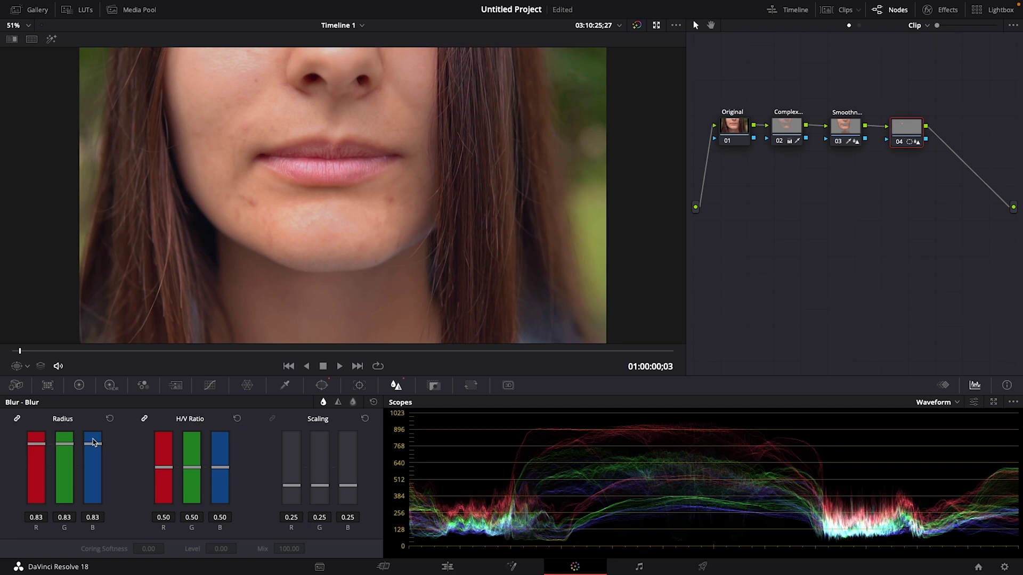
pyautogui.click(359, 385)
# Step: Track the circle window forward from the clip start and check where it drifts
pyautogui.moveTo(20, 433); pyautogui.dragTo(13, 435)
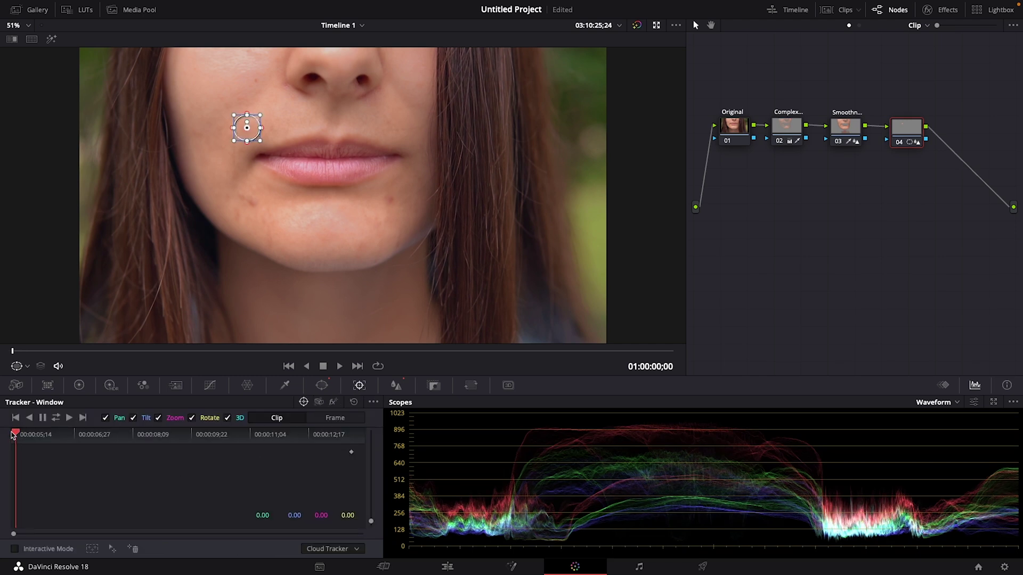
pyautogui.click(69, 419)
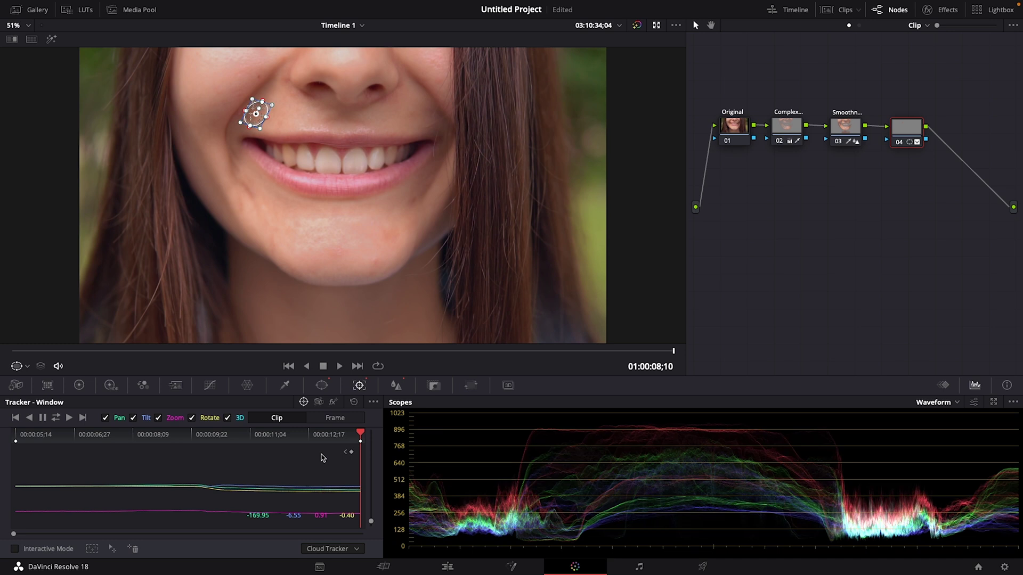
pyautogui.moveTo(321, 458); pyautogui.dragTo(224, 456)
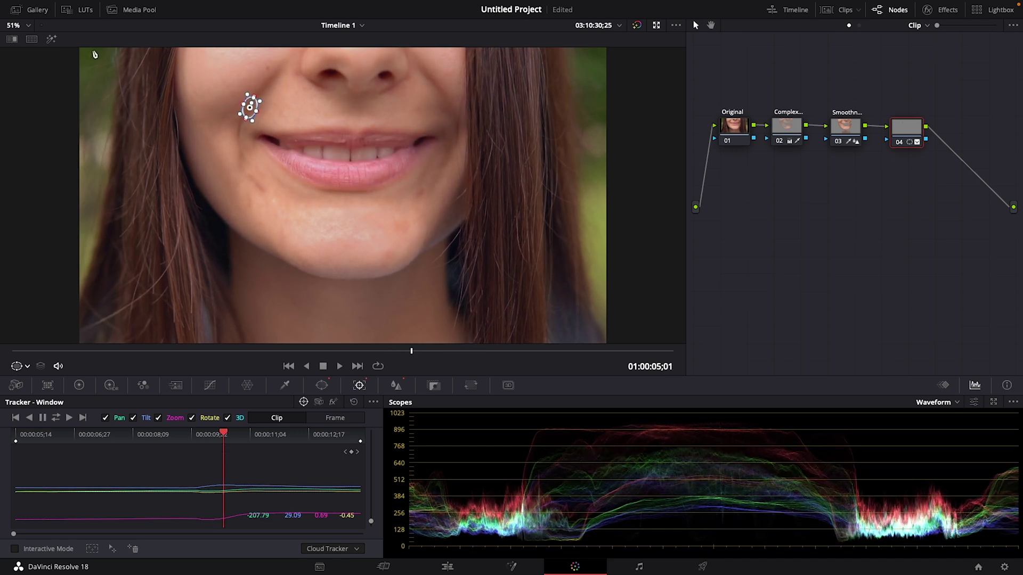
# Step: Zoom in, re-center the window on the pimple, track it backward and forward, and return to the start
pyautogui.click(14, 26)
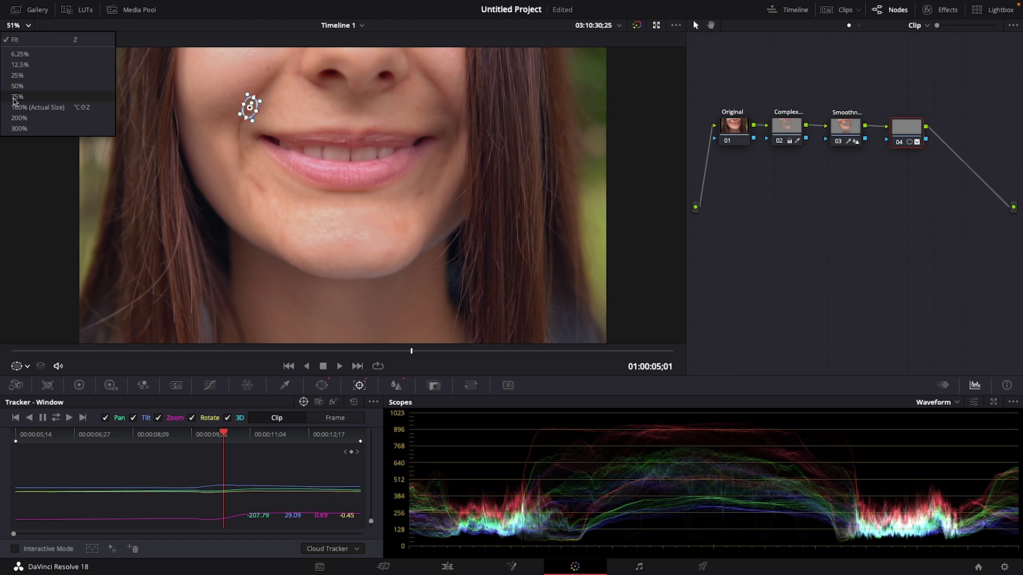
pyautogui.click(14, 98)
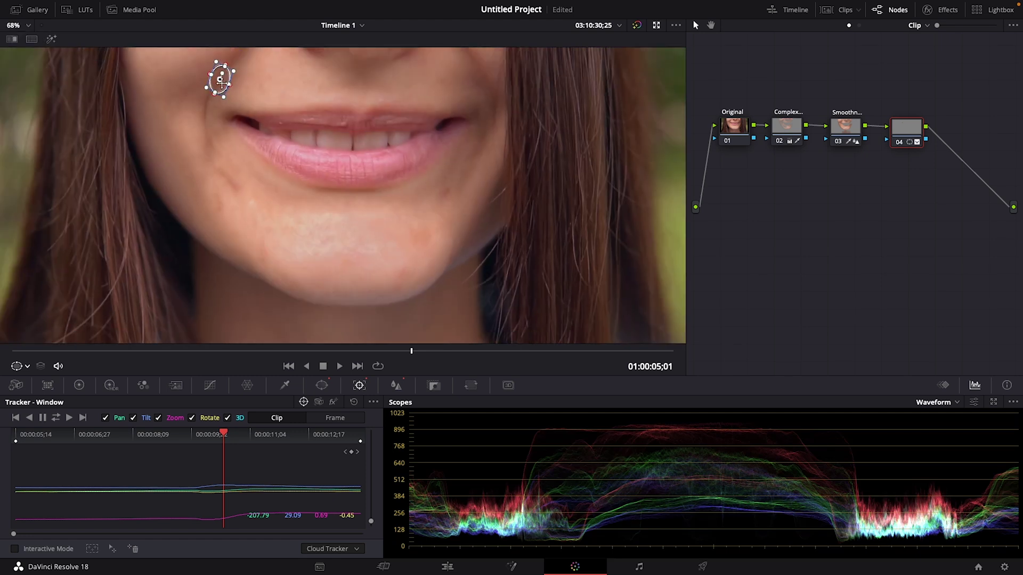
pyautogui.moveTo(221, 91)
pyautogui.mouseDown()
pyautogui.moveTo(224, 131)
pyautogui.moveTo(225, 80)
pyautogui.mouseUp()
pyautogui.click(30, 418)
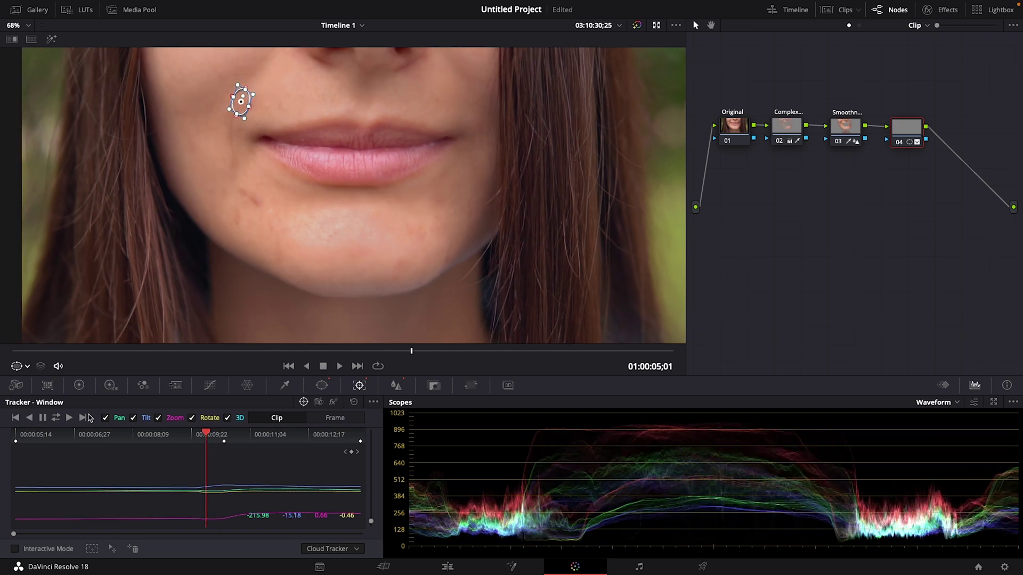
pyautogui.hotkey('ctrl', 't')
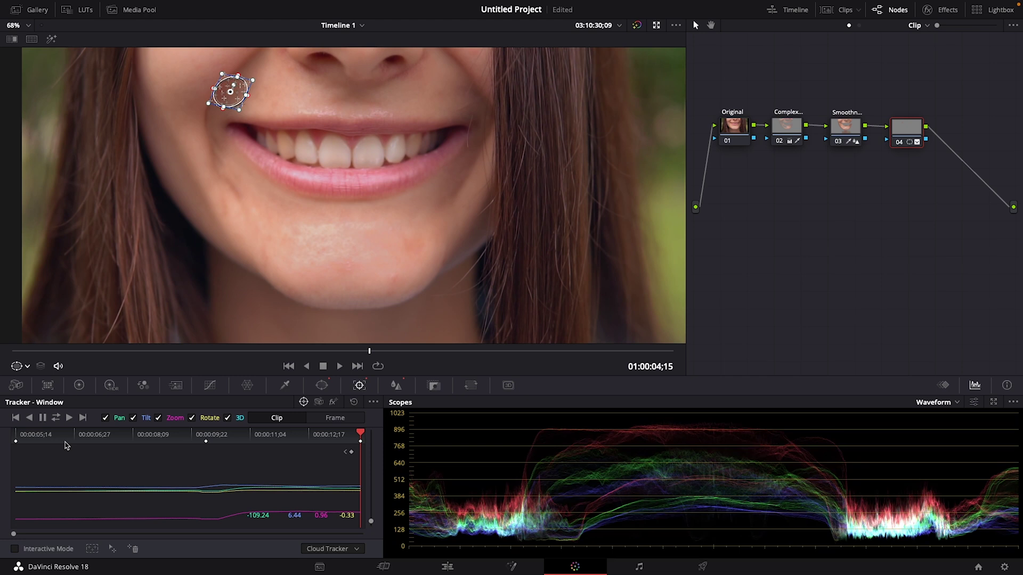
pyautogui.press('Home')
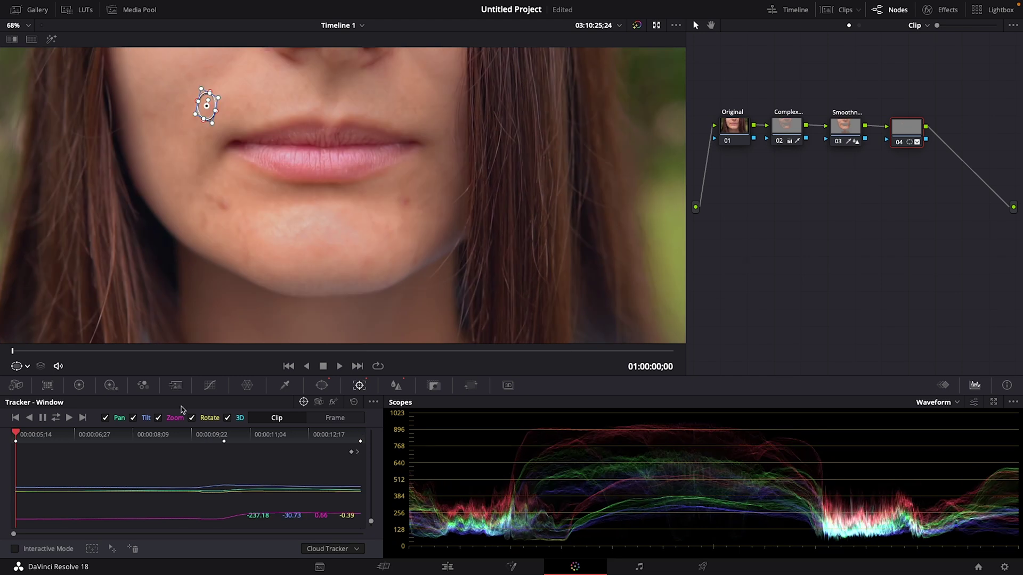
pyautogui.click(17, 367)
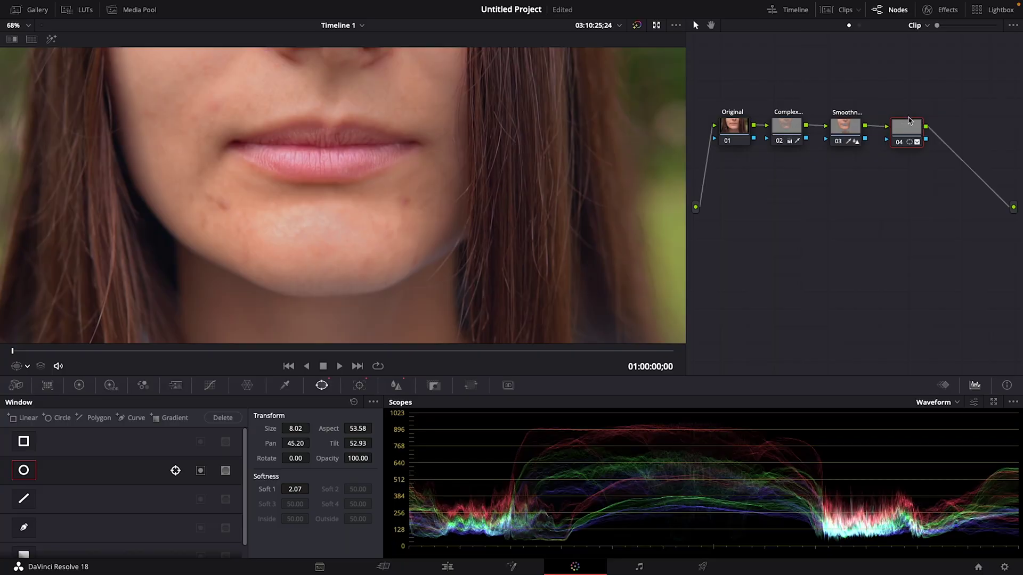
# Step: Add serial node 05 after node 04
pyautogui.rightClick(910, 128)
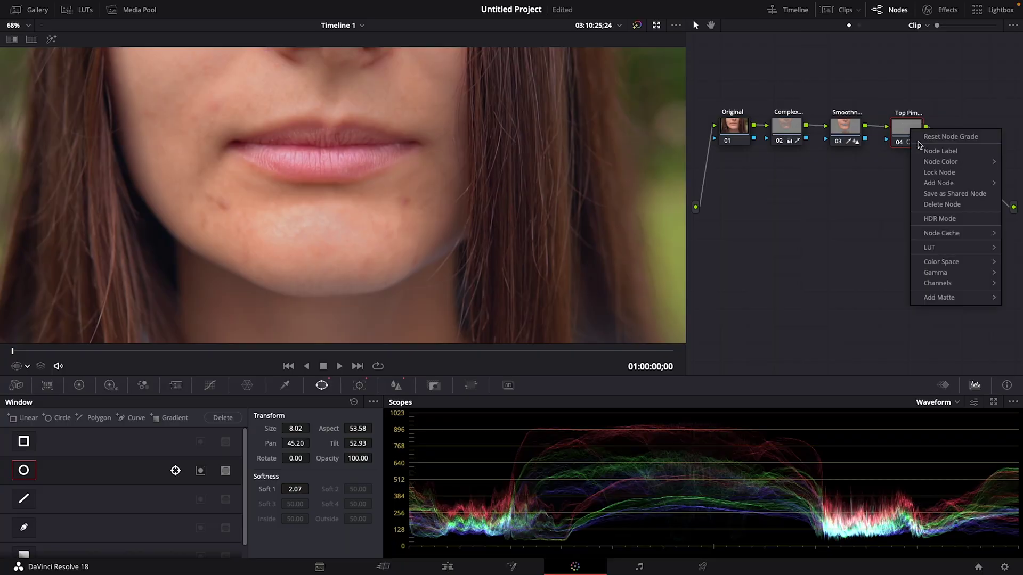
pyautogui.moveTo(930, 182)
pyautogui.click(888, 184)
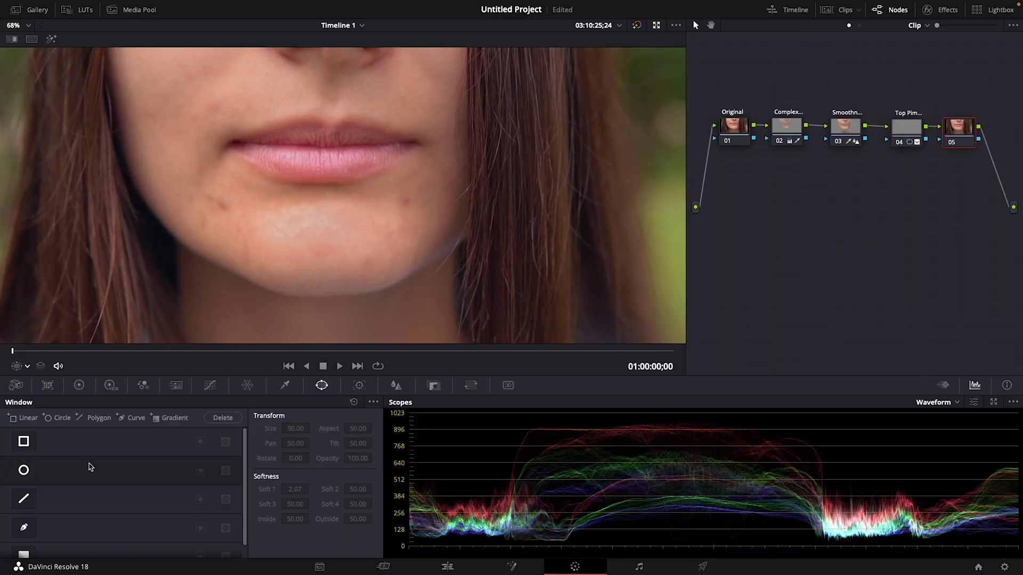
# Step: Place a small flattened circle window on the chin pimple and blur it at radius 0.89
pyautogui.click(23, 470)
pyautogui.hotkey('shift', 'z')
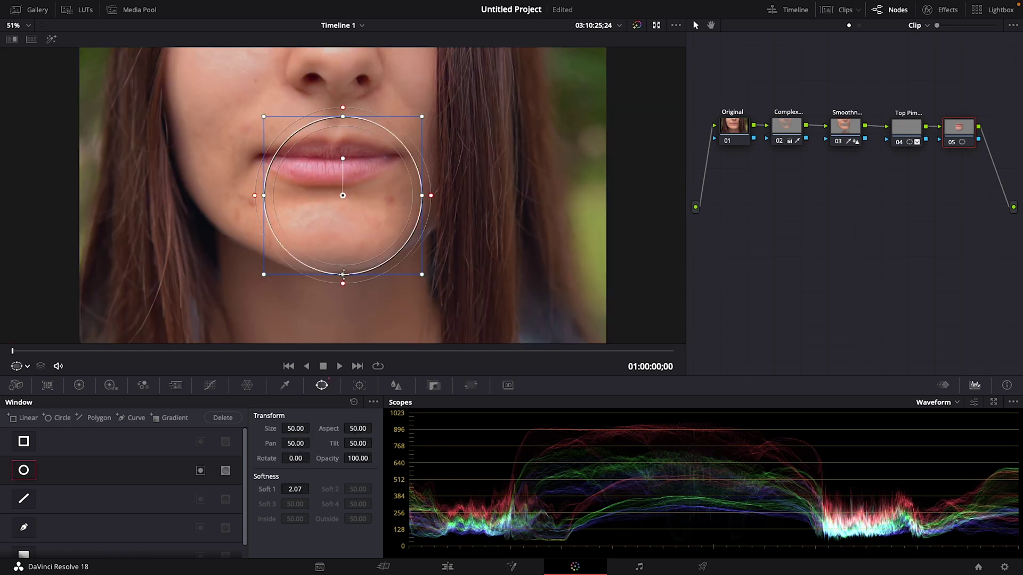
pyautogui.moveTo(343, 274); pyautogui.dragTo(343, 210)
pyautogui.moveTo(423, 192); pyautogui.dragTo(380, 199)
pyautogui.click(396, 385)
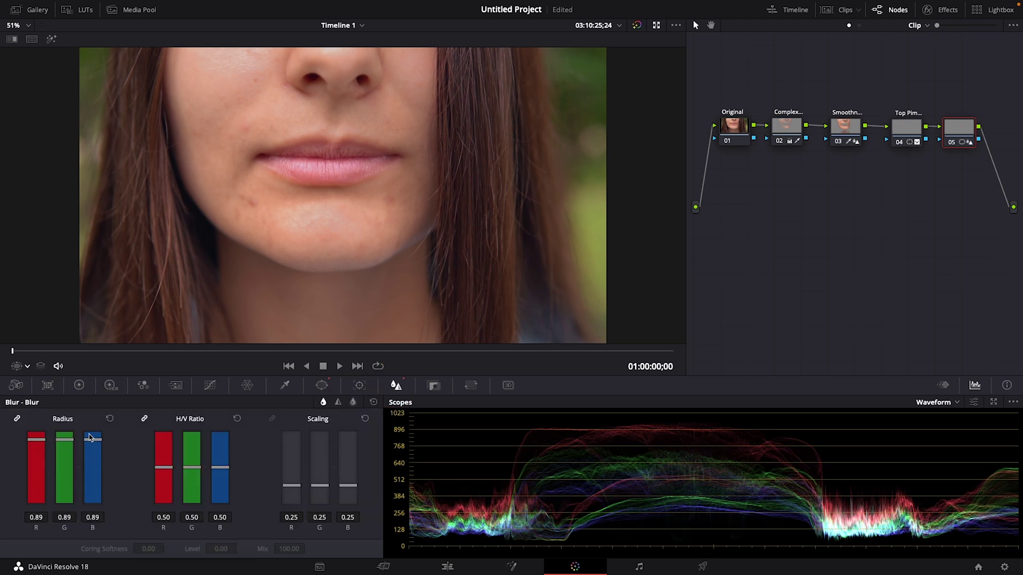
pyautogui.click(322, 385)
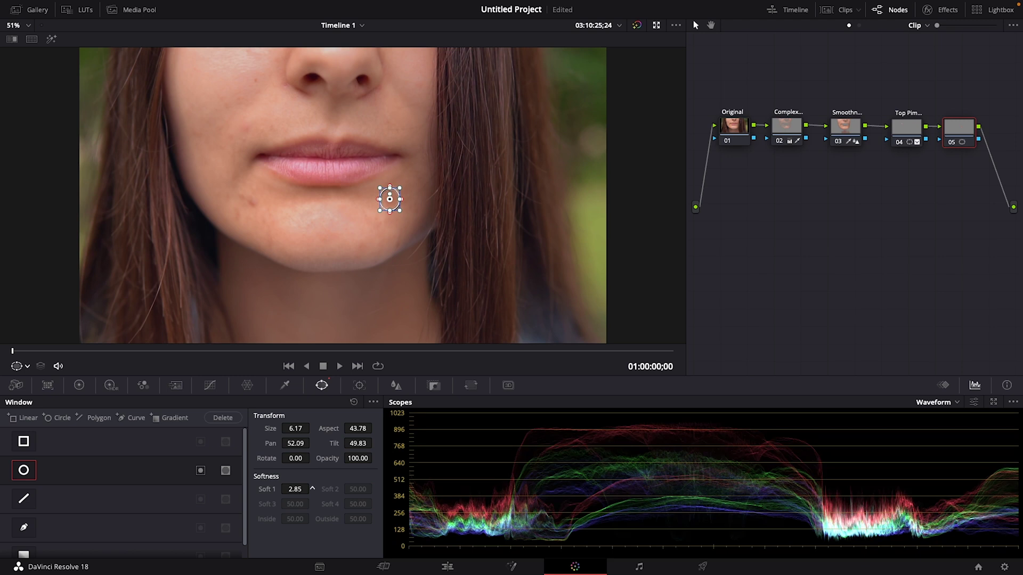
# Step: Raise the chin window's Soft 1 to 7.37, checking its matte in Highlight mode with the outline hidden
pyautogui.moveTo(293, 489); pyautogui.dragTo(313, 488)
pyautogui.click(51, 38)
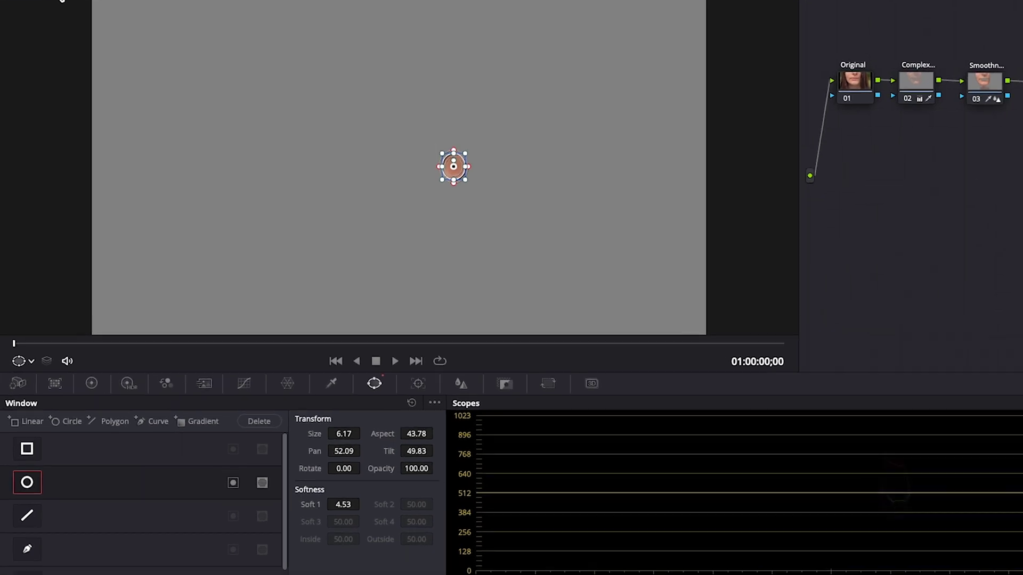
pyautogui.click(39, 358)
pyautogui.click(48, 374)
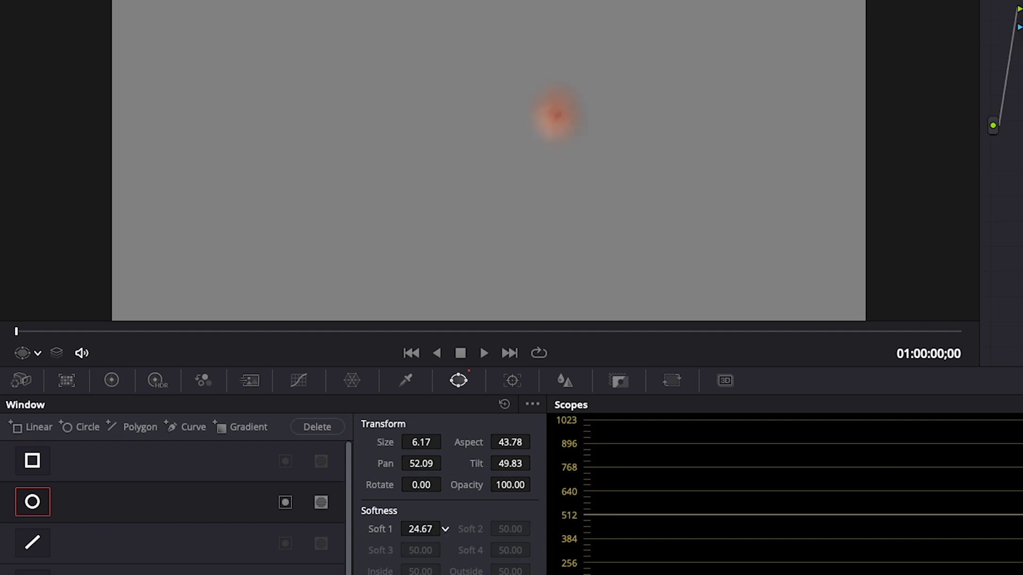
pyautogui.hotkey('shift', 'h')
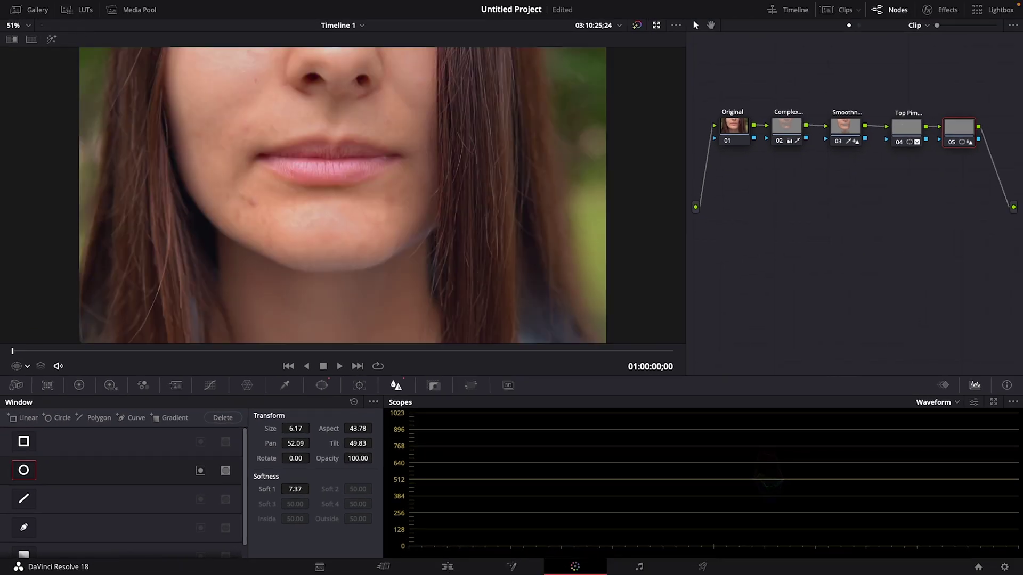
pyautogui.click(360, 385)
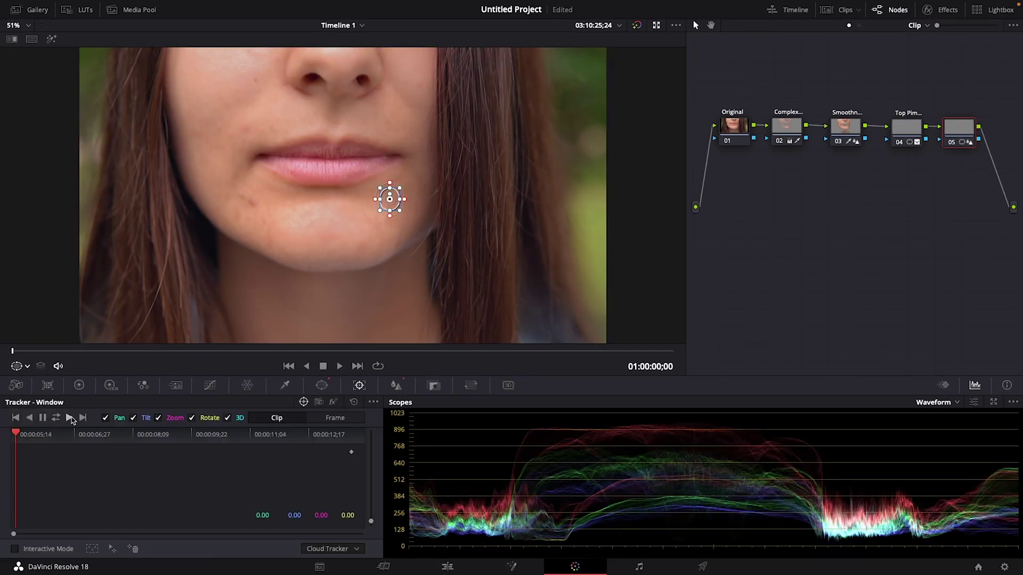
# Step: Track node 05's chin circle window forward through the clip to 01:00:08;00
pyautogui.click(69, 418)
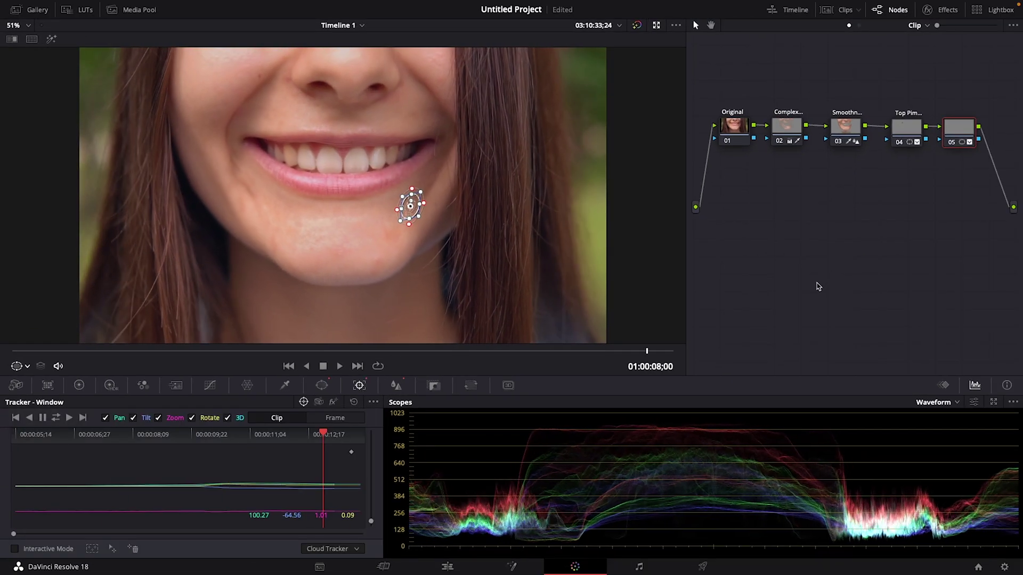